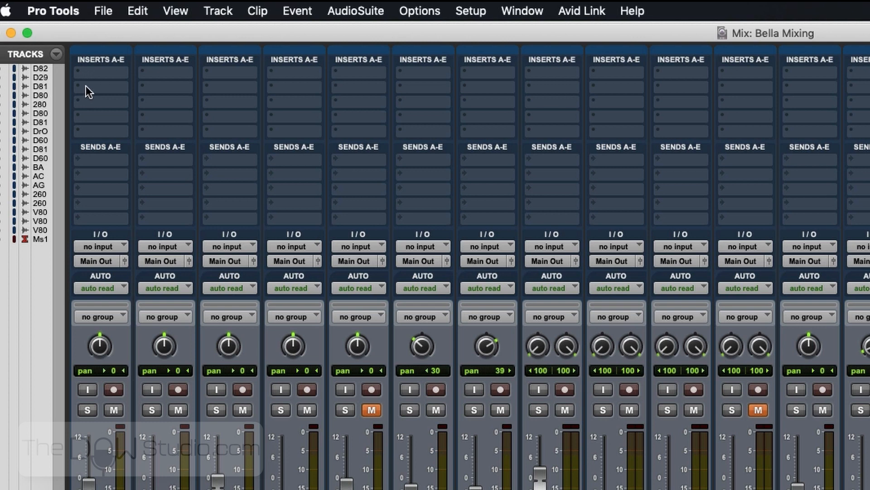
# Insert the Channel Strip (mono) EQ plug-in in the second insert slot of all tracks at once.
pyautogui.click(86, 86)
pyautogui.moveTo(108, 89)
pyautogui.moveTo(225, 91)
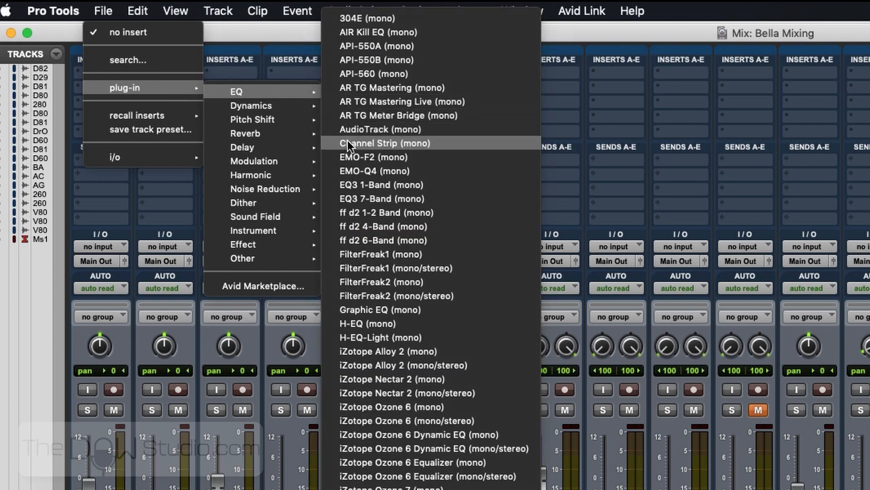
pyautogui.keyDown('alt'); pyautogui.click(347, 141); pyautogui.keyUp('alt')
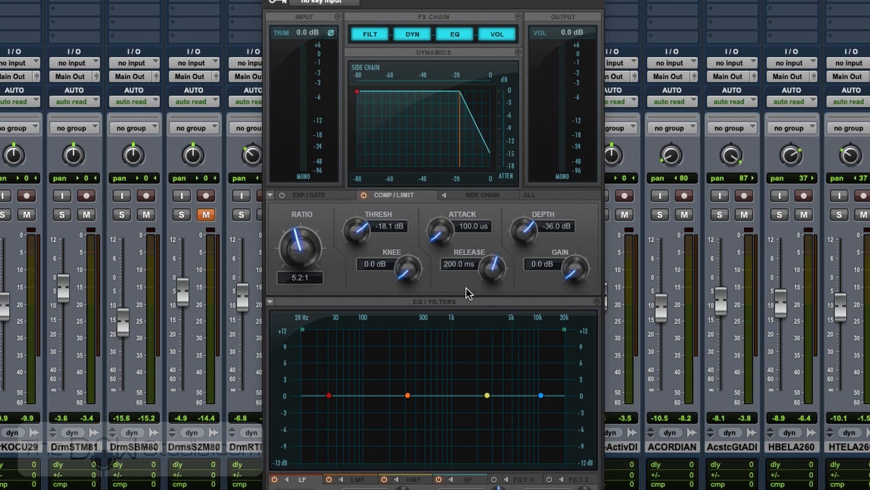
# Try a boost on the low-mid EQ band of the kick-in Channel Strip and return it to 0 dB.
pyautogui.moveTo(407, 396); pyautogui.dragTo(407, 375)
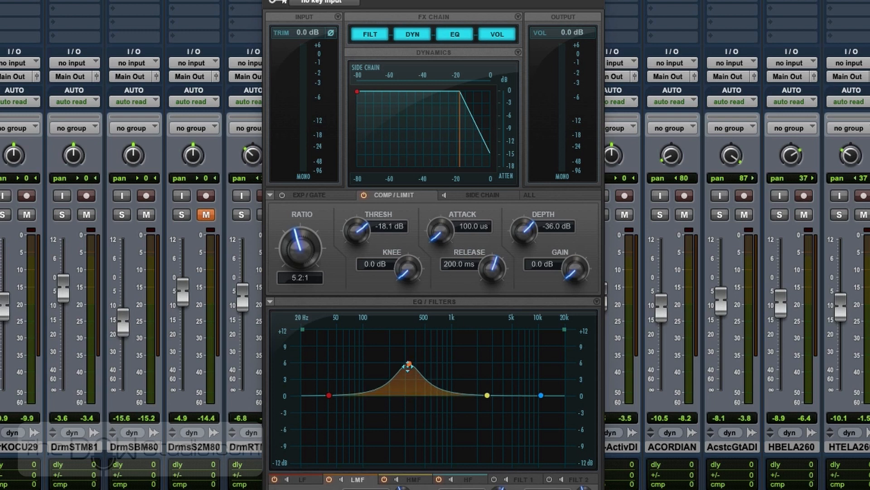
pyautogui.moveTo(585, 489); pyautogui.dragTo(585, 482)
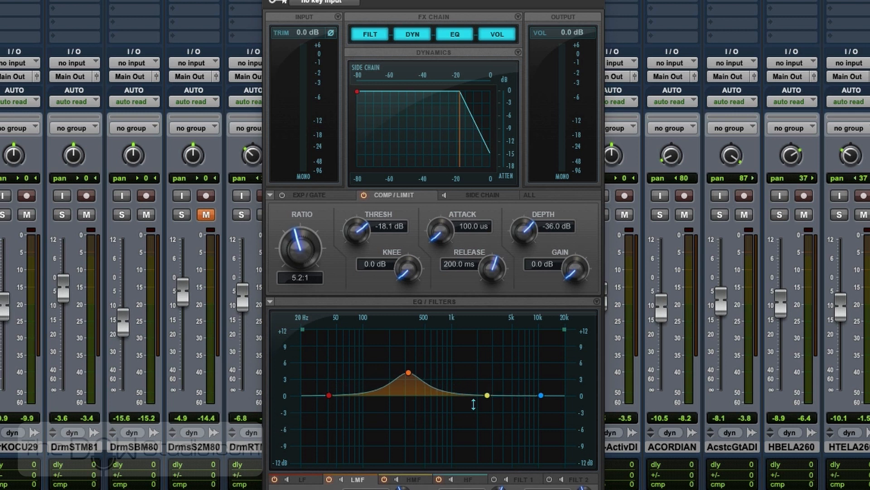
pyautogui.moveTo(409, 372); pyautogui.dragTo(403, 393)
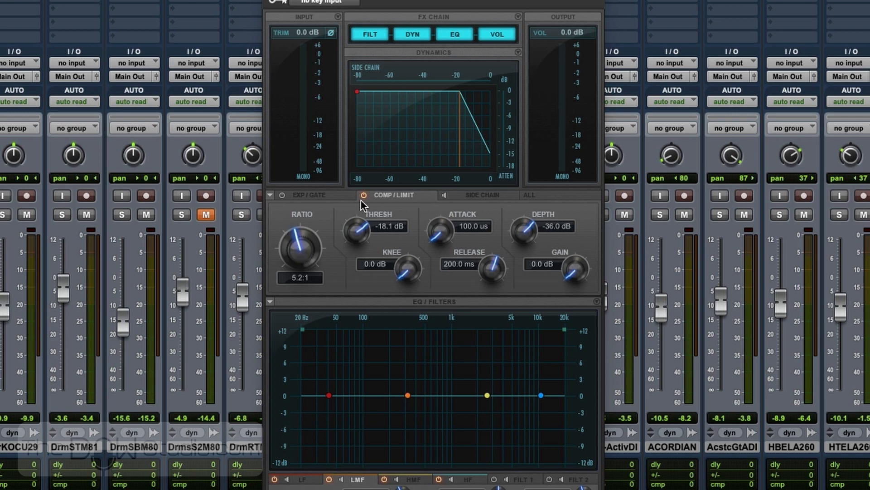
# Set the kick-in compressor's ratio to 4.6:1, reposition the plug-in window and solo the DrmsKIM82 track.
pyautogui.moveTo(302, 249); pyautogui.dragTo(309, 280)
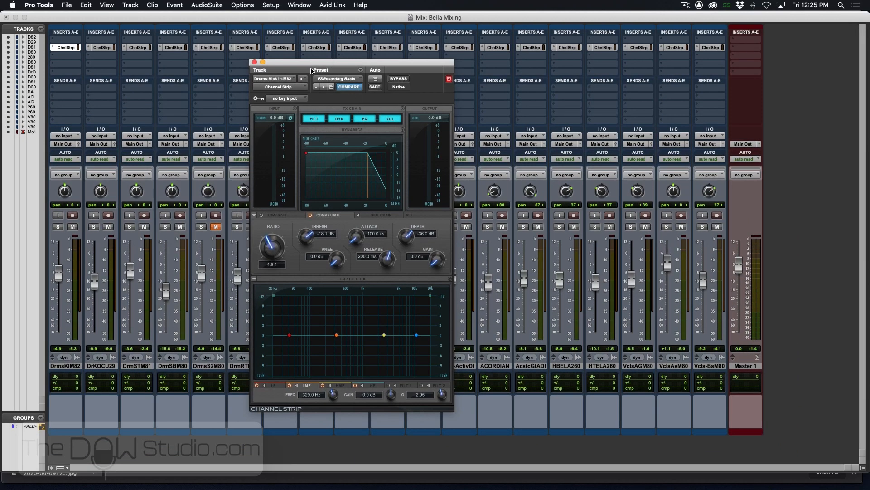
pyautogui.moveTo(315, 63); pyautogui.dragTo(396, 80)
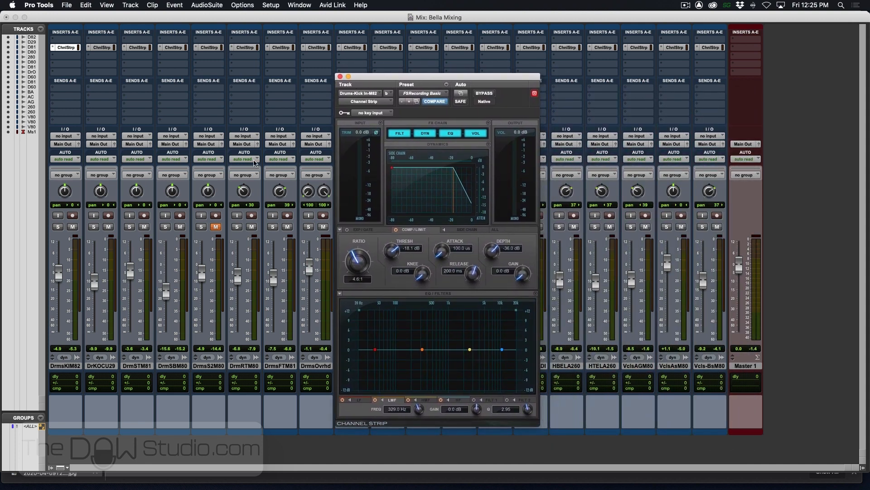
pyautogui.click(58, 227)
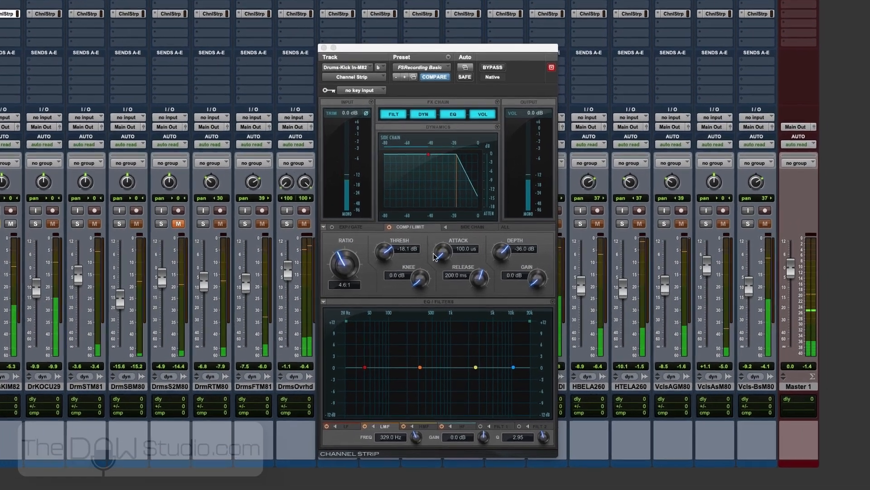
# Set the kick-in compressor's attack to 190.5 ms, release to 15.9 ms and threshold to -39.5 dB.
pyautogui.moveTo(436, 256); pyautogui.dragTo(446, 254)
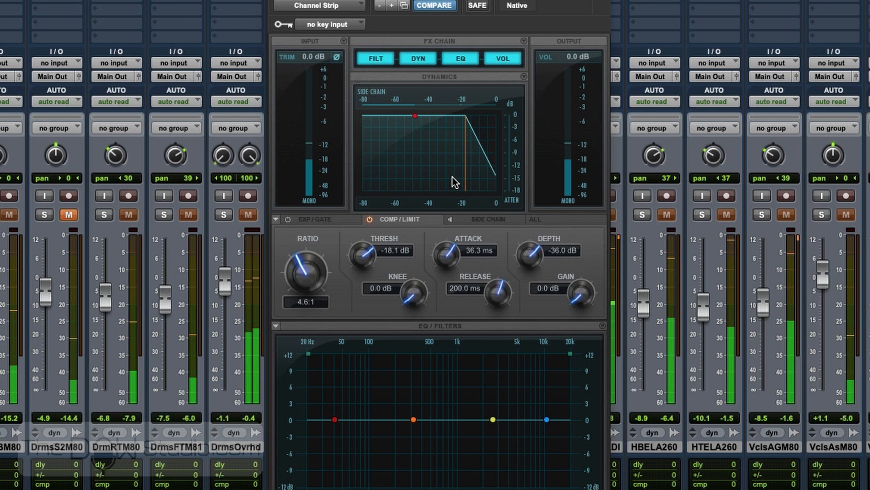
pyautogui.moveTo(452, 175); pyautogui.dragTo(454, 151)
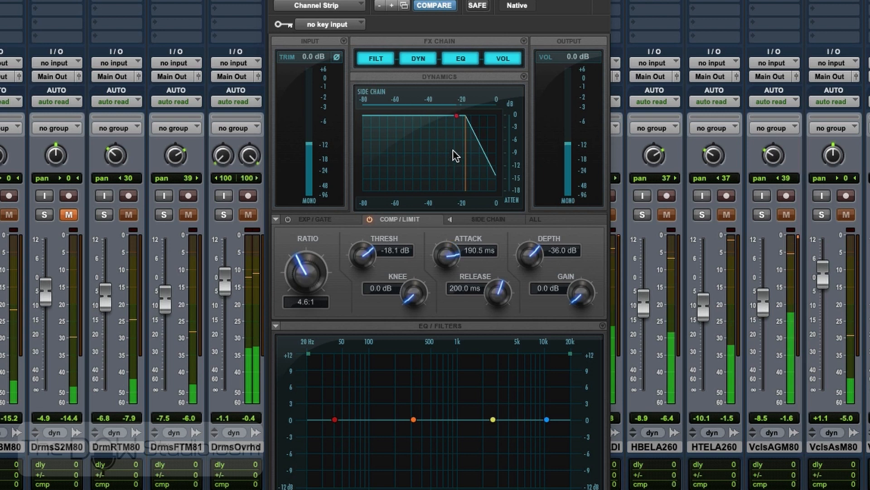
pyautogui.moveTo(508, 291); pyautogui.dragTo(500, 327)
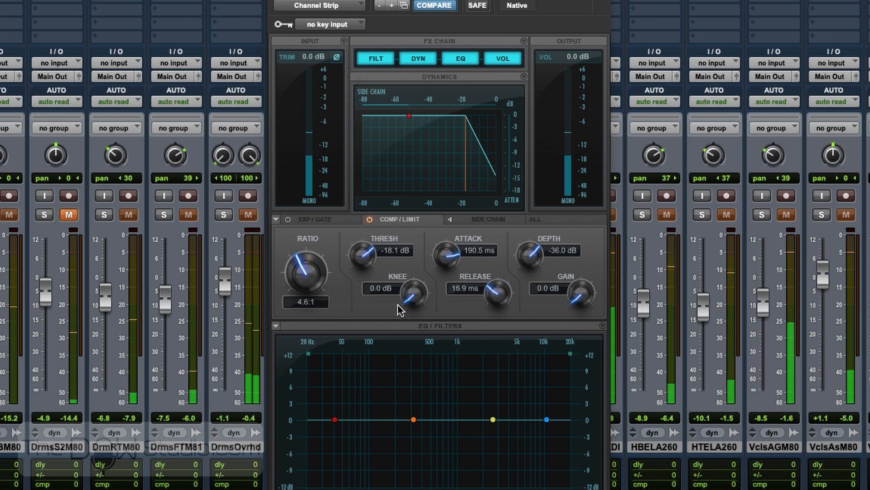
pyautogui.moveTo(368, 258); pyautogui.dragTo(359, 334)
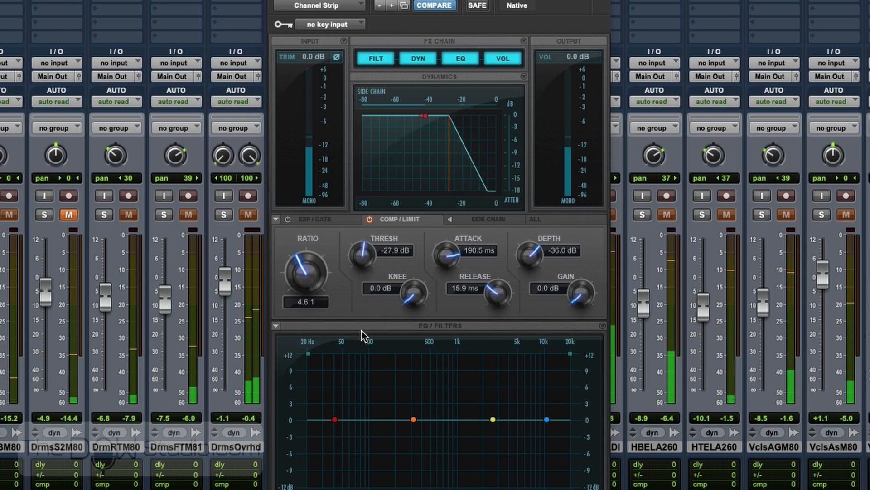
pyautogui.moveTo(361, 279); pyautogui.dragTo(365, 331)
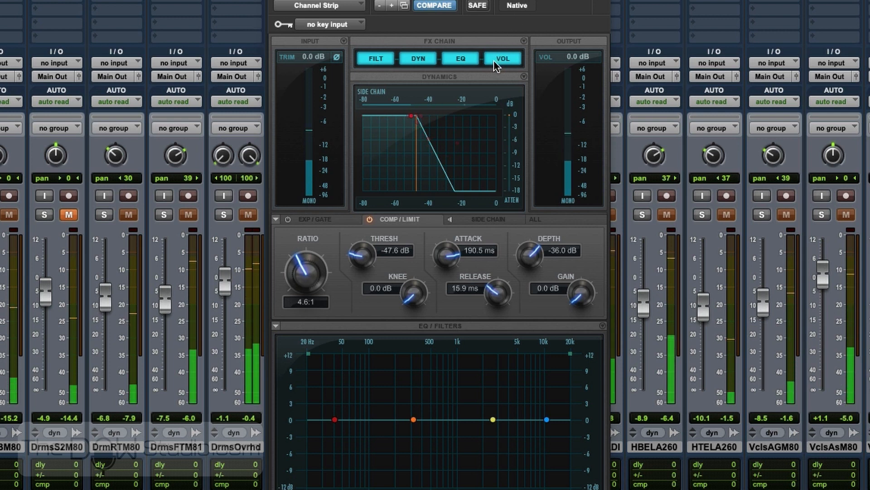
pyautogui.moveTo(362, 255); pyautogui.dragTo(364, 222)
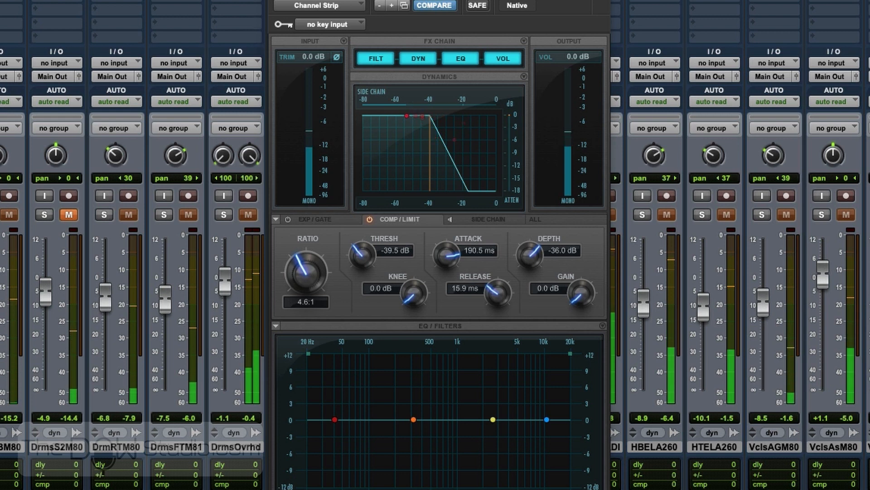
# Solo the kick-out track and copy the kick-in track's Channel Strip with its settings onto the kick-out insert.
pyautogui.click(434, 5)
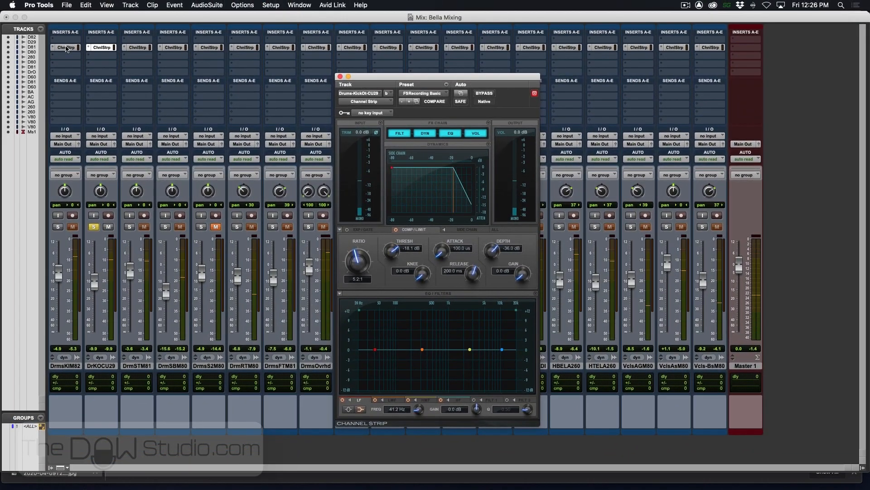
pyautogui.click(66, 48)
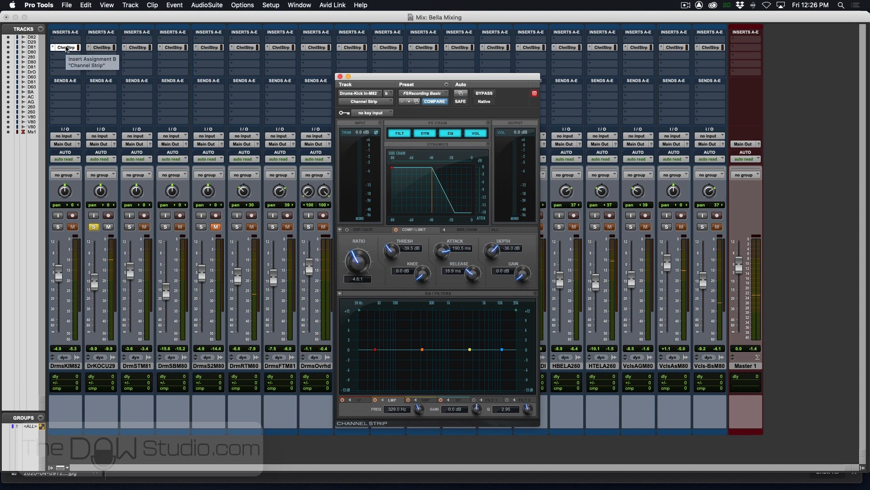
pyautogui.click(68, 48)
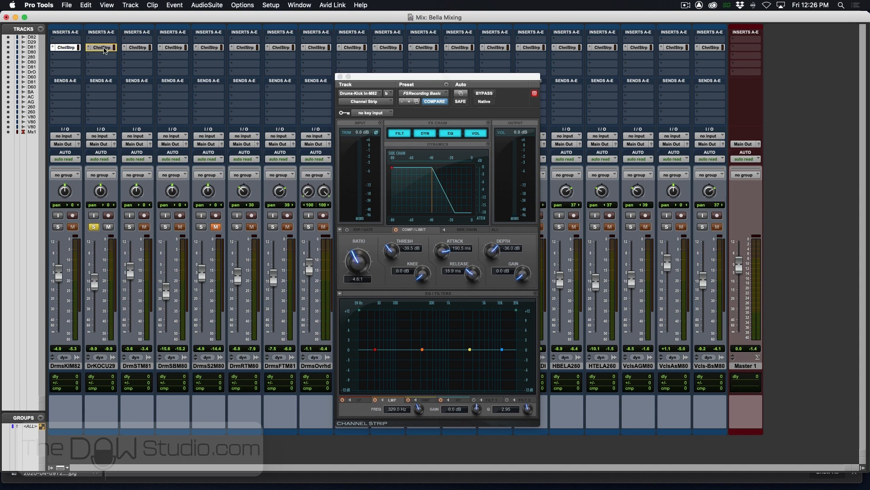
pyautogui.click(102, 47)
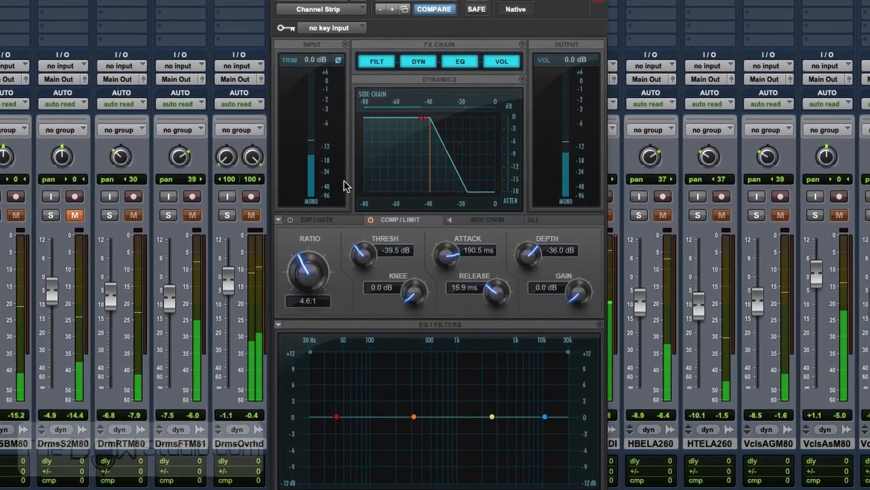
# Set the kick-out compressor's attack to 389.0 ms, release to 5.3 ms and threshold to -27.8 dB.
pyautogui.moveTo(367, 255); pyautogui.dragTo(369, 231)
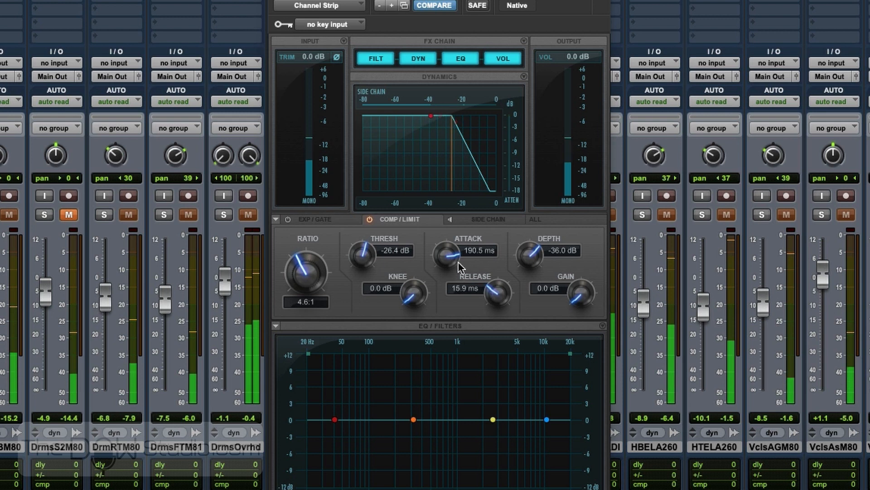
pyautogui.moveTo(365, 261); pyautogui.dragTo(365, 262)
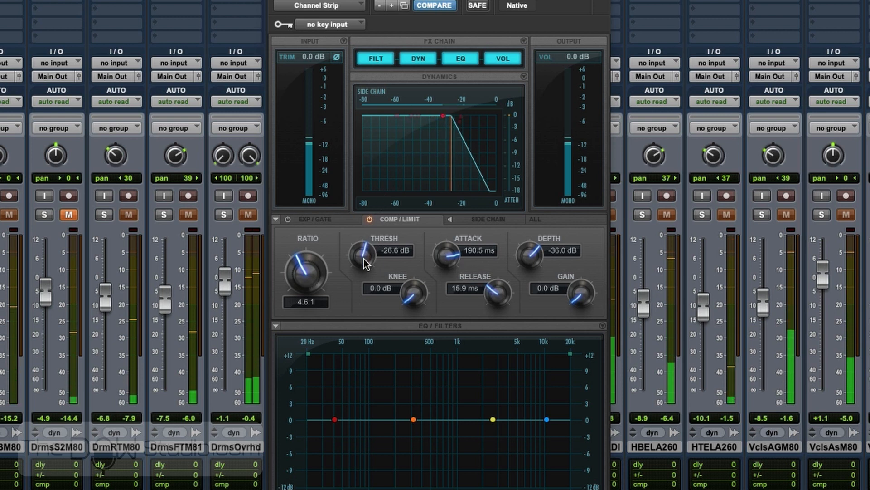
pyautogui.moveTo(447, 255)
pyautogui.mouseDown()
pyautogui.moveTo(454, 275)
pyautogui.moveTo(452, 242)
pyautogui.mouseUp()
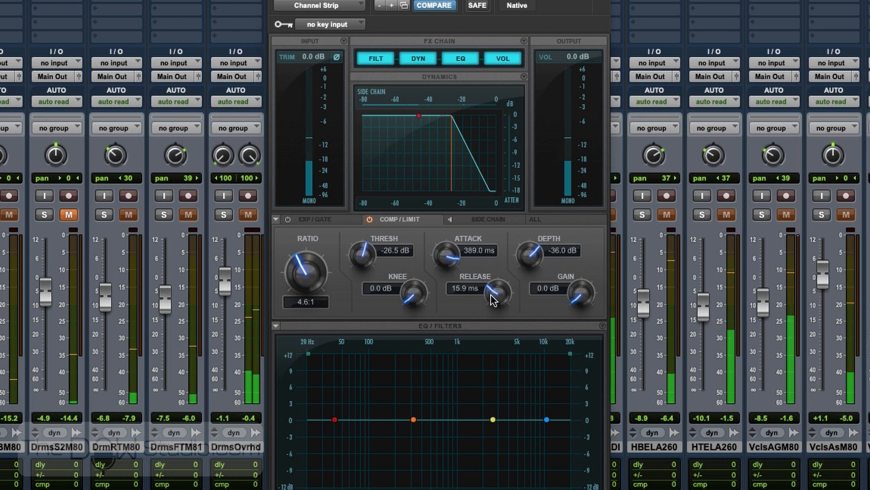
pyautogui.moveTo(494, 299)
pyautogui.mouseDown()
pyautogui.moveTo(496, 292)
pyautogui.moveTo(496, 309)
pyautogui.mouseUp()
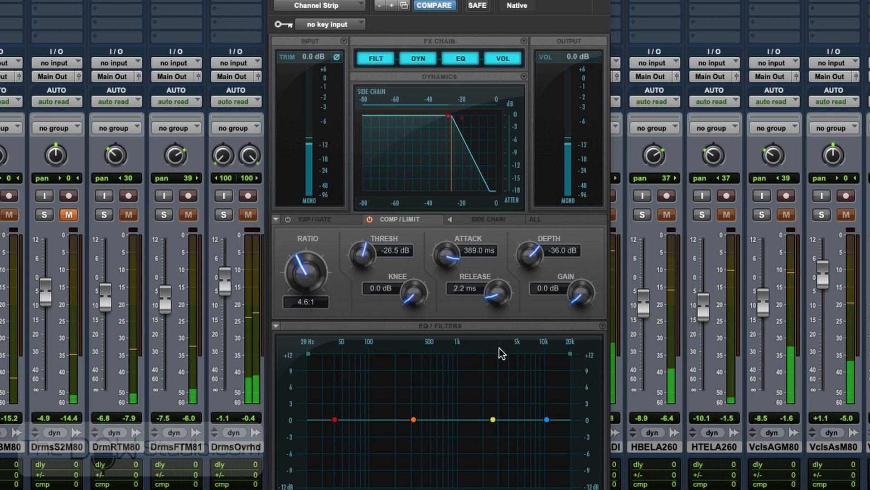
pyautogui.moveTo(502, 353); pyautogui.dragTo(469, 329)
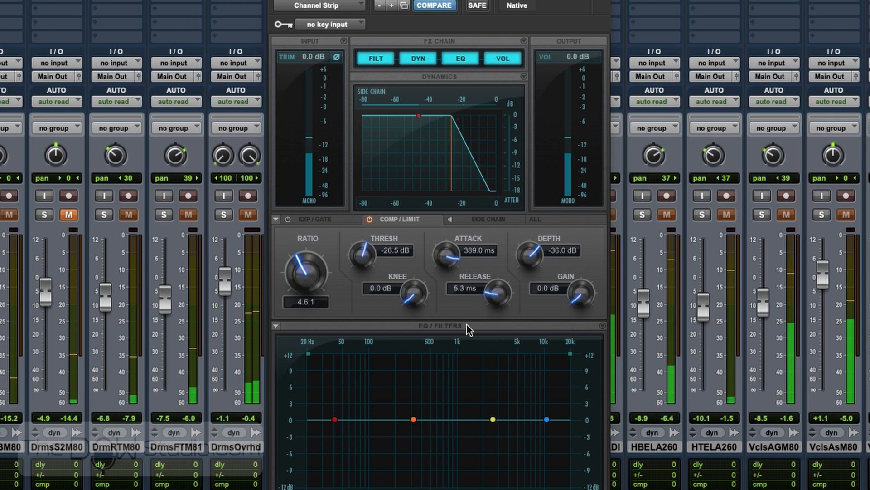
pyautogui.moveTo(366, 254); pyautogui.dragTo(363, 279)
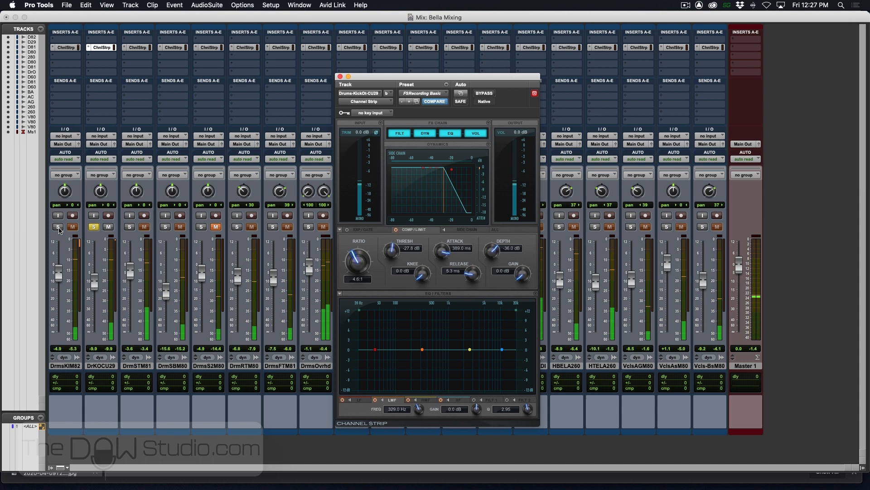
# Solo the kick-in track together with the kick-out track and raise the kick-out volume to -7.0 dB.
pyautogui.click(58, 228)
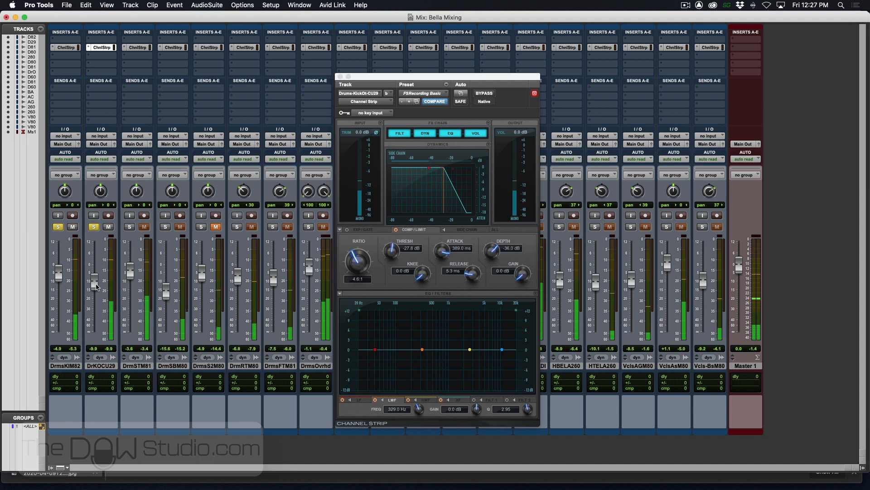
pyautogui.moveTo(96, 286)
pyautogui.mouseDown()
pyautogui.moveTo(97, 264)
pyautogui.moveTo(97, 278)
pyautogui.mouseUp()
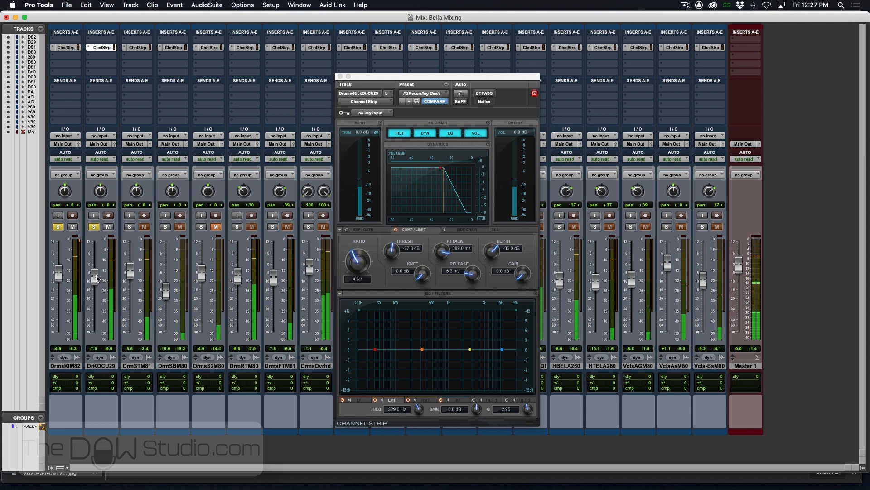
# Solo only the snare top track and set its compressor to 120.2 ms attack, 12.1 ms release and -42.8 dB threshold.
pyautogui.keyDown('super'); pyautogui.click(129, 227); pyautogui.keyUp('super')
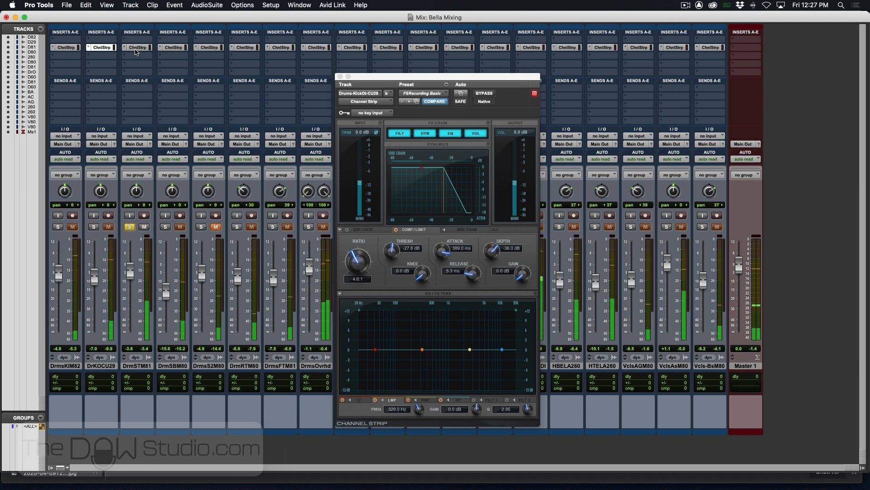
pyautogui.click(135, 48)
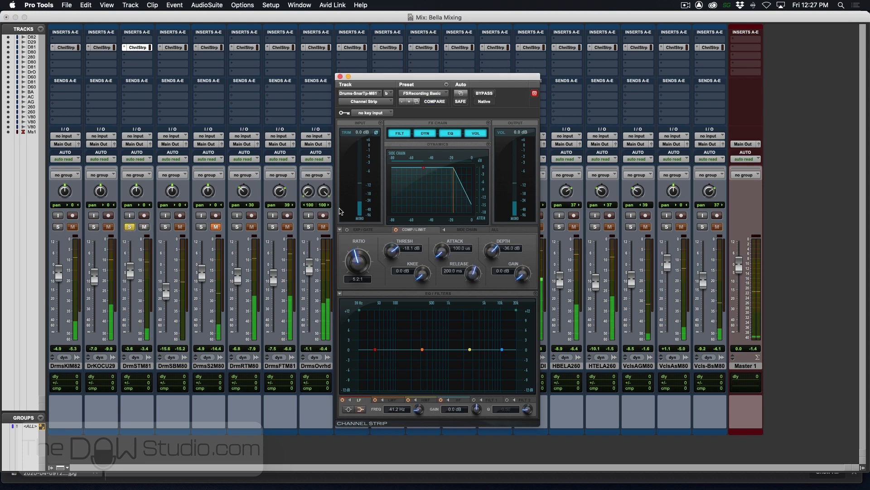
pyautogui.moveTo(442, 250); pyautogui.dragTo(447, 209)
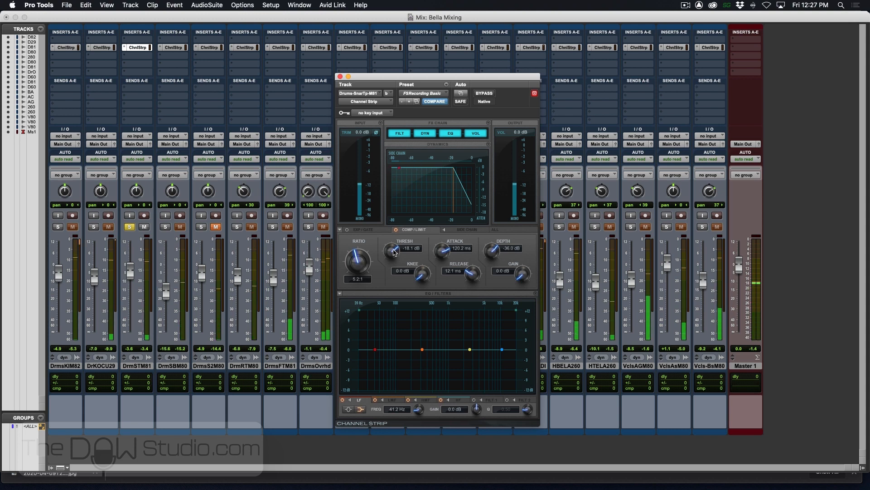
pyautogui.moveTo(395, 253); pyautogui.dragTo(392, 294)
pyautogui.moveTo(392, 261)
pyautogui.mouseDown()
pyautogui.moveTo(393, 287)
pyautogui.moveTo(395, 274)
pyautogui.mouseUp()
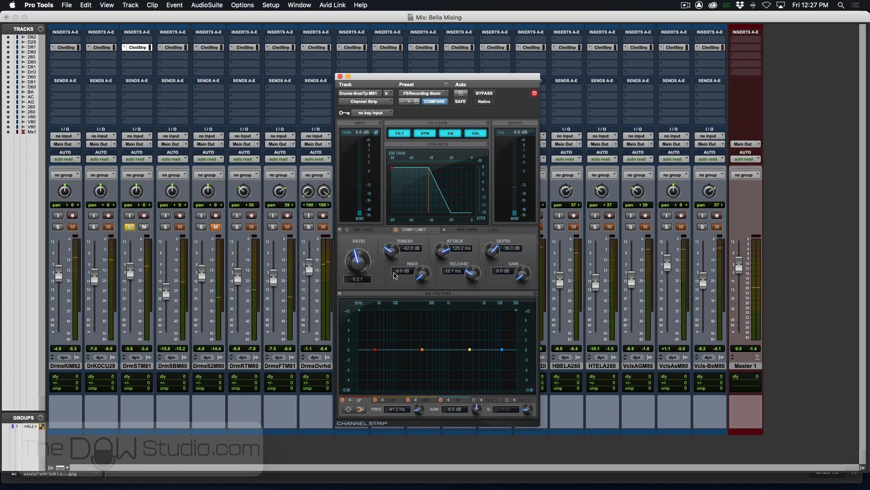
# Switch to the Edit window, move the plug-in window off the waveforms and play the snare top track from 78|3|916.
pyautogui.press('super+equal')
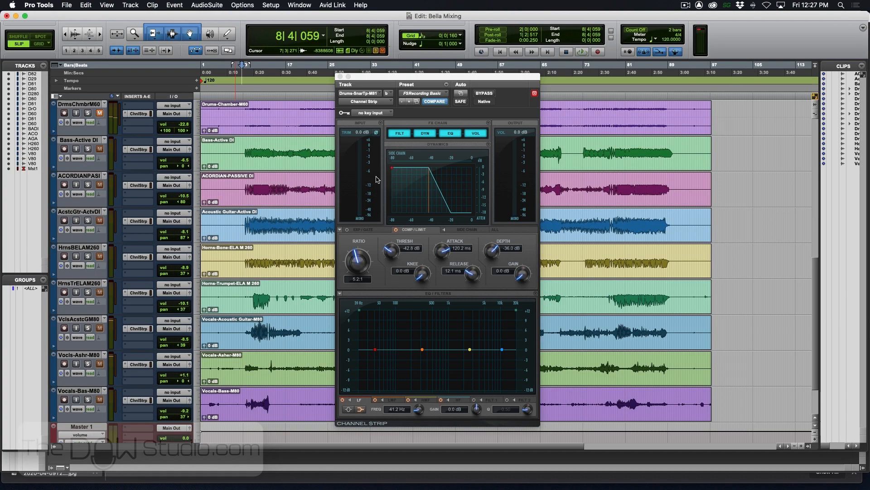
pyautogui.scroll(10, 279, 140)
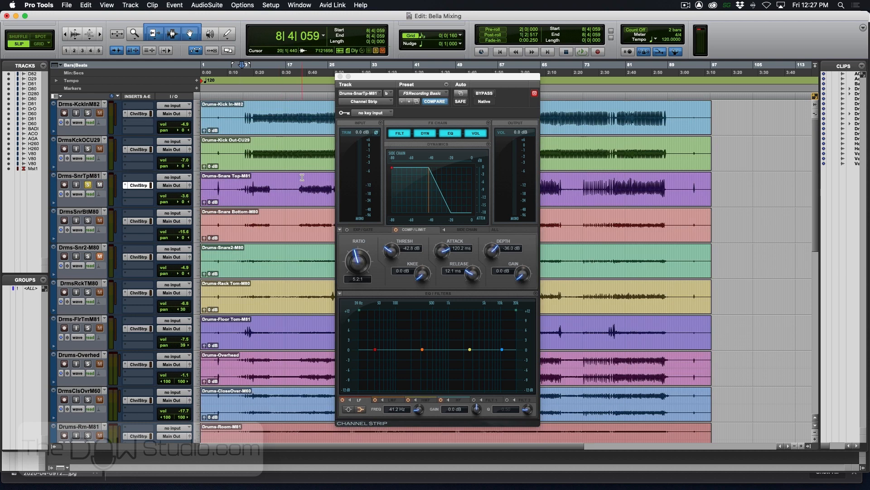
pyautogui.click(299, 178)
pyautogui.moveTo(447, 78); pyautogui.dragTo(336, 72)
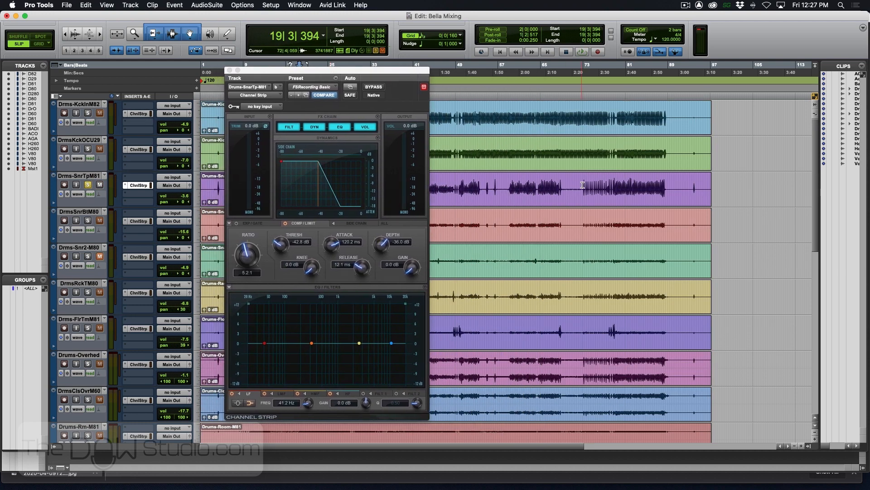
pyautogui.click(614, 181)
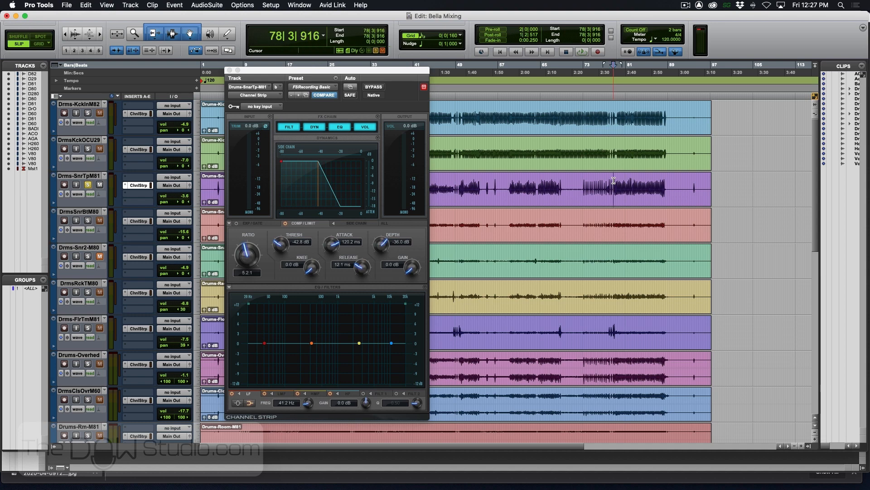
pyautogui.press('space')
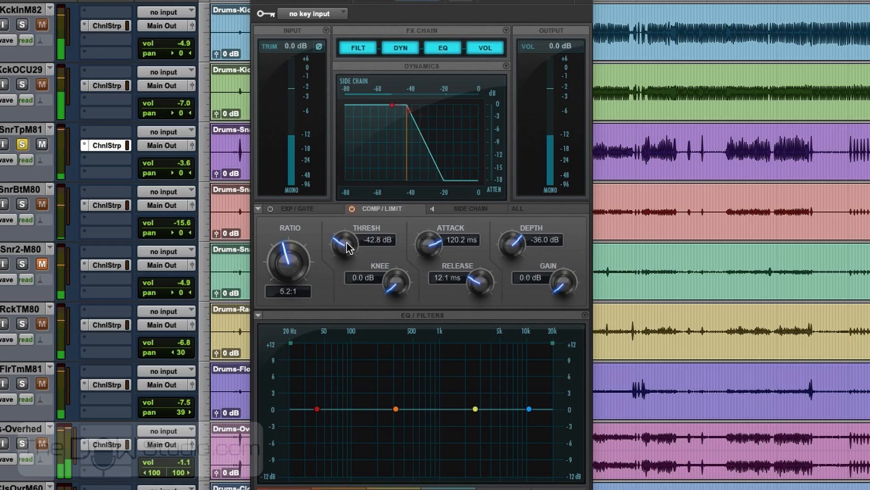
# Set the snare top compressor's threshold to -37.0 dB, attack to 208.9 ms and release to 4.8 ms.
pyautogui.moveTo(348, 247); pyautogui.dragTo(349, 216)
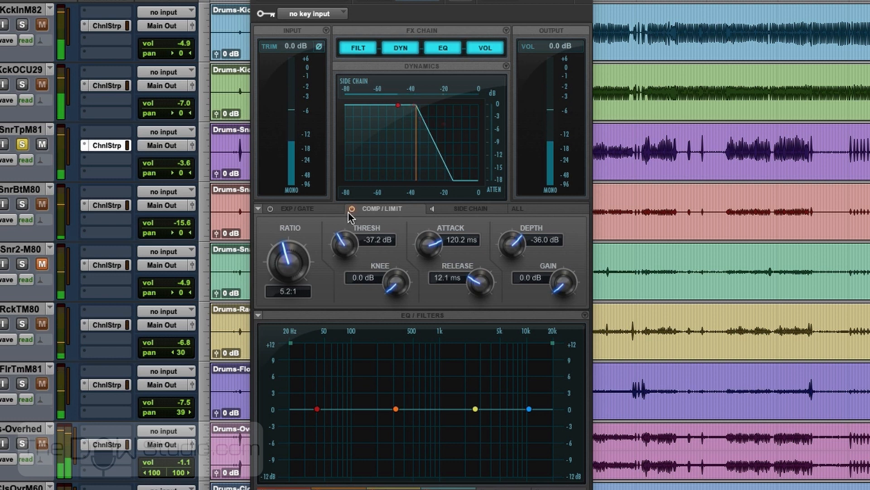
pyautogui.moveTo(348, 211); pyautogui.dragTo(348, 209)
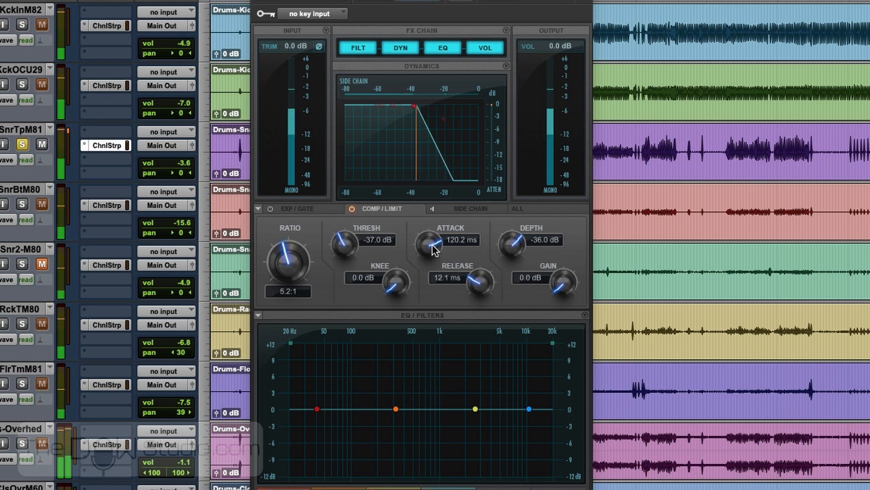
pyautogui.moveTo(432, 227); pyautogui.dragTo(431, 233)
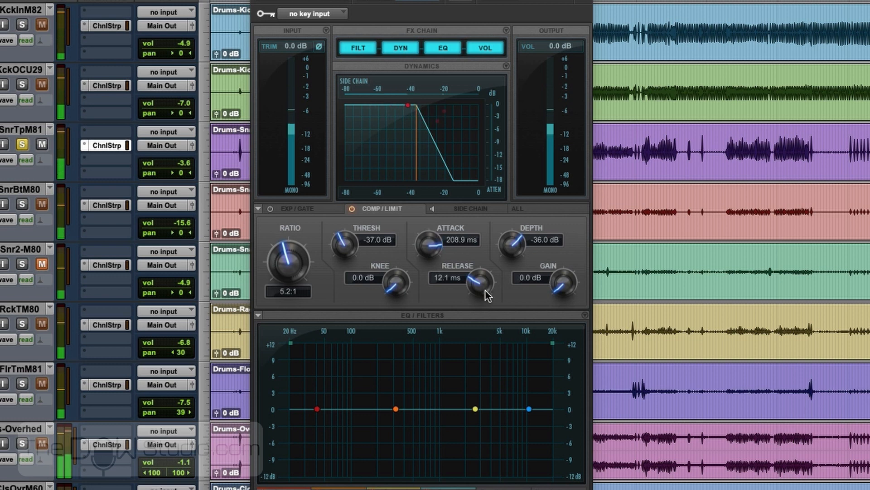
pyautogui.moveTo(483, 292); pyautogui.dragTo(482, 323)
# Compare the snare top with its plug-in bypassed and active, and set the compressor's threshold to -34.5 dB.
pyautogui.click(461, 0)
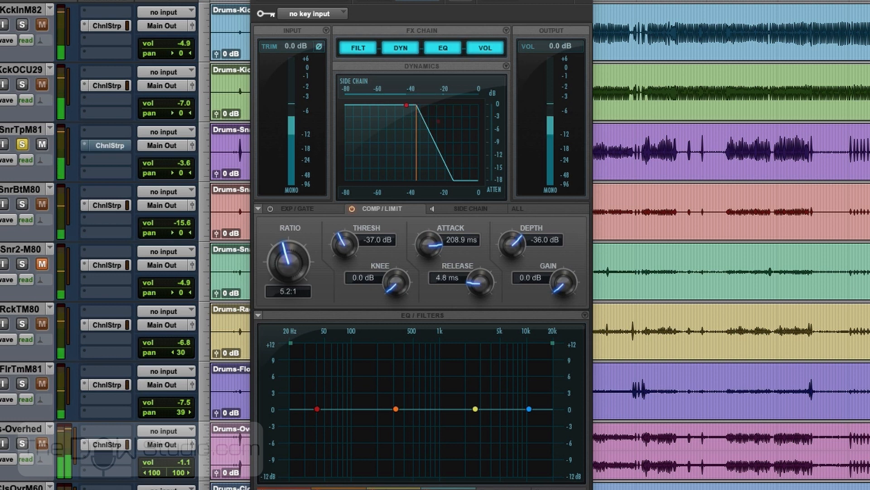
pyautogui.click(460, 0)
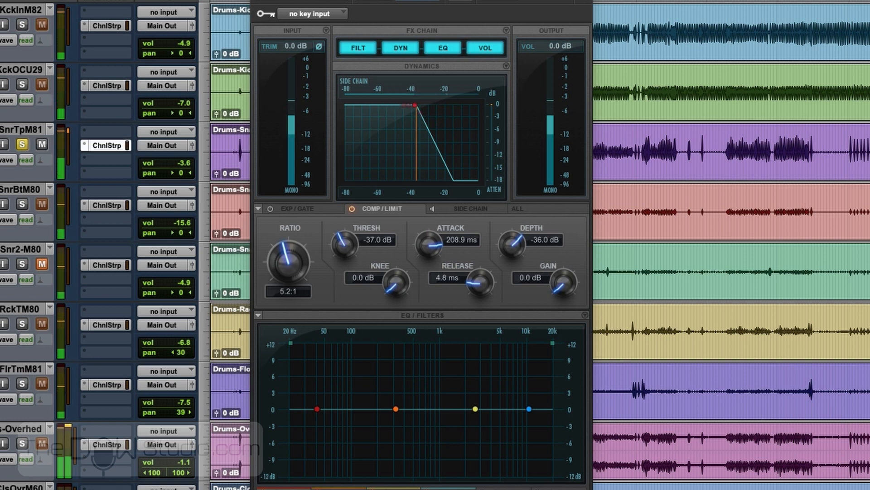
pyautogui.moveTo(346, 251); pyautogui.dragTo(346, 243)
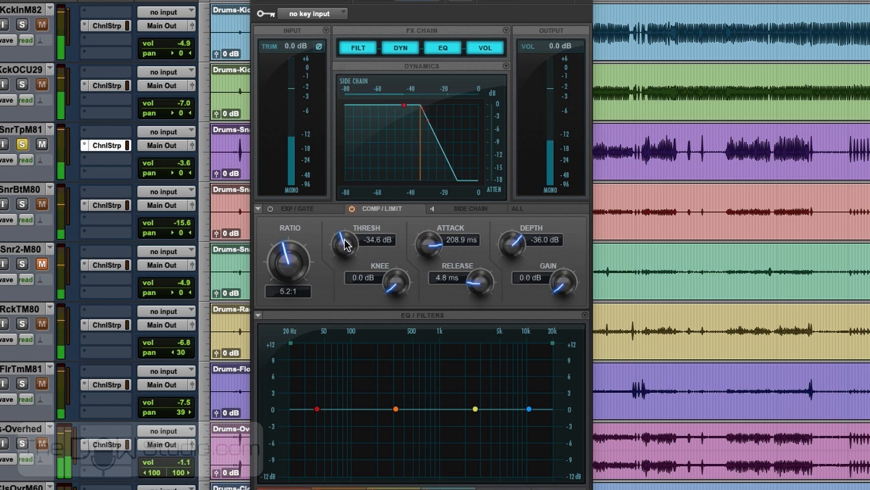
pyautogui.click(461, 0)
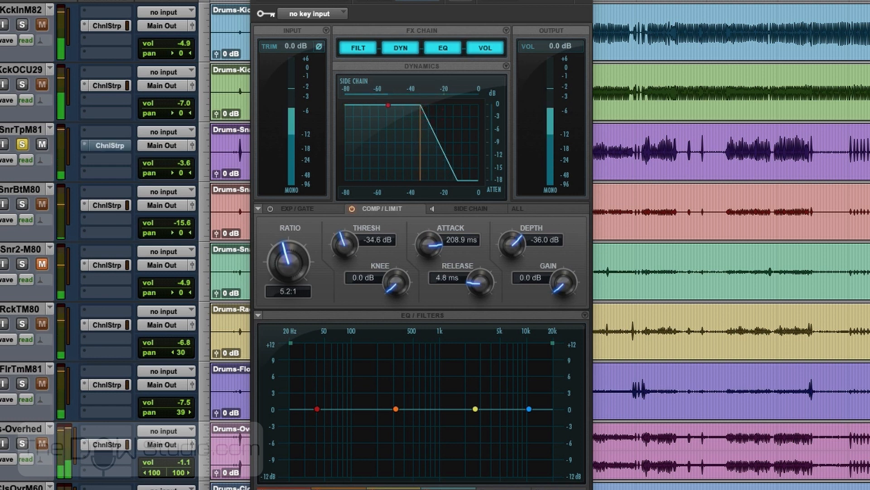
pyautogui.click(461, 0)
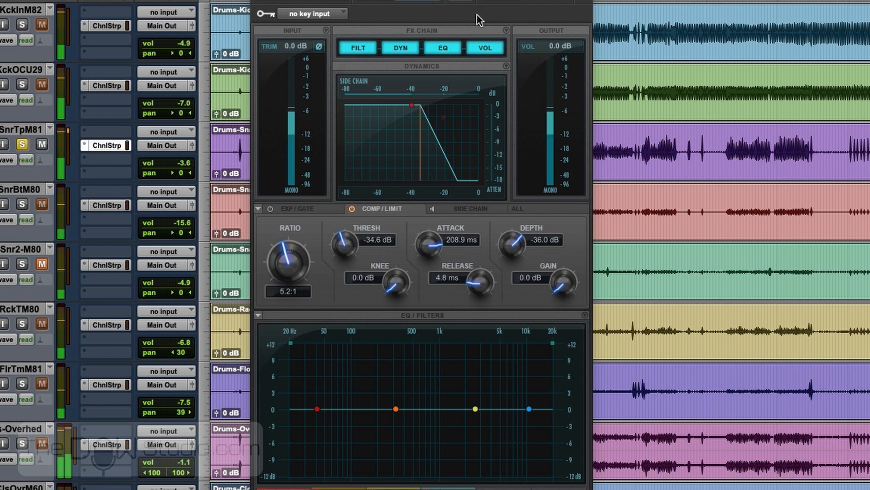
pyautogui.moveTo(349, 244); pyautogui.dragTo(347, 241)
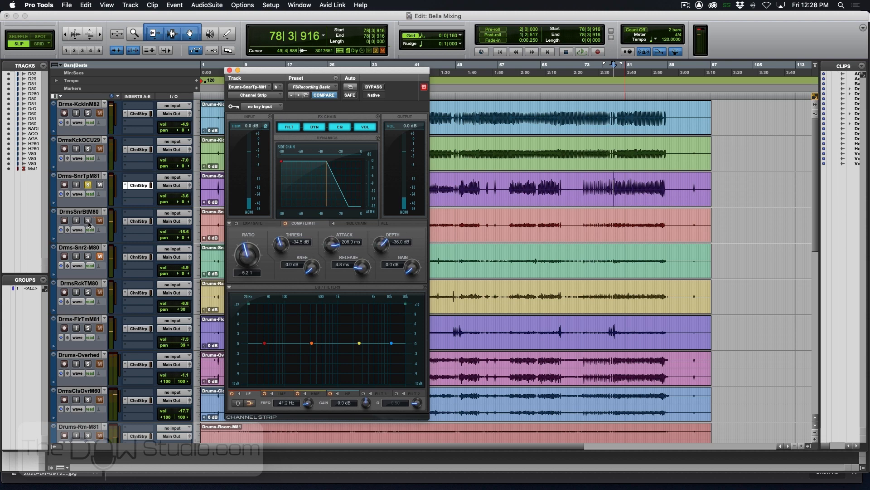
# Solo only the snare bottom track and set its compressor to 114.8 ms attack, 8.5 ms release and -41.9 dB threshold during playback.
pyautogui.click(89, 222)
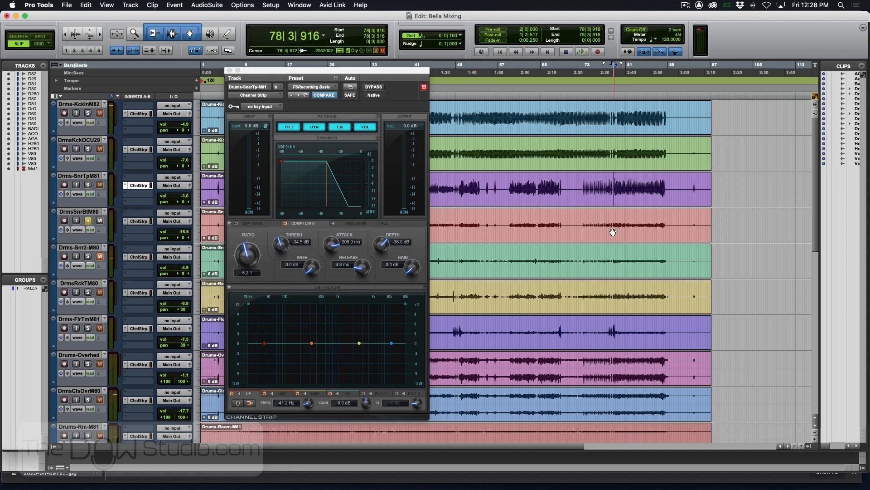
pyautogui.click(137, 221)
pyautogui.press('space')
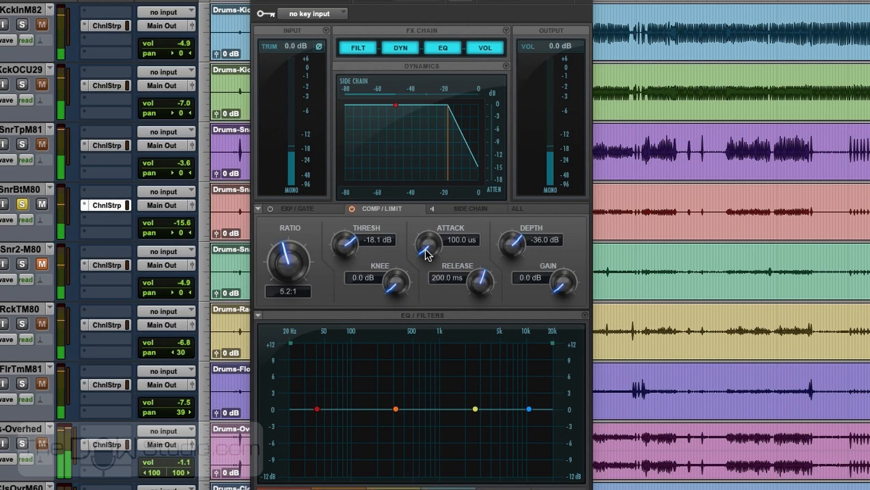
pyautogui.moveTo(330, 247); pyautogui.dragTo(344, 211)
pyautogui.moveTo(484, 261); pyautogui.dragTo(482, 334)
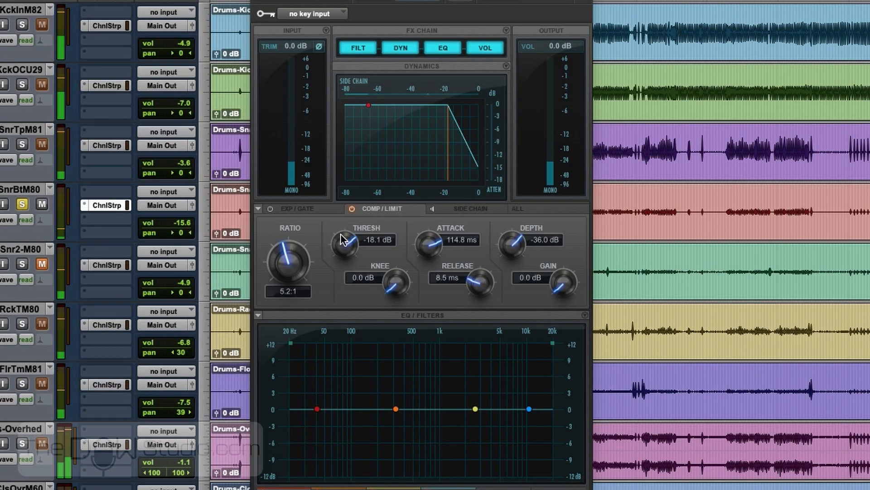
pyautogui.moveTo(345, 244); pyautogui.dragTo(351, 315)
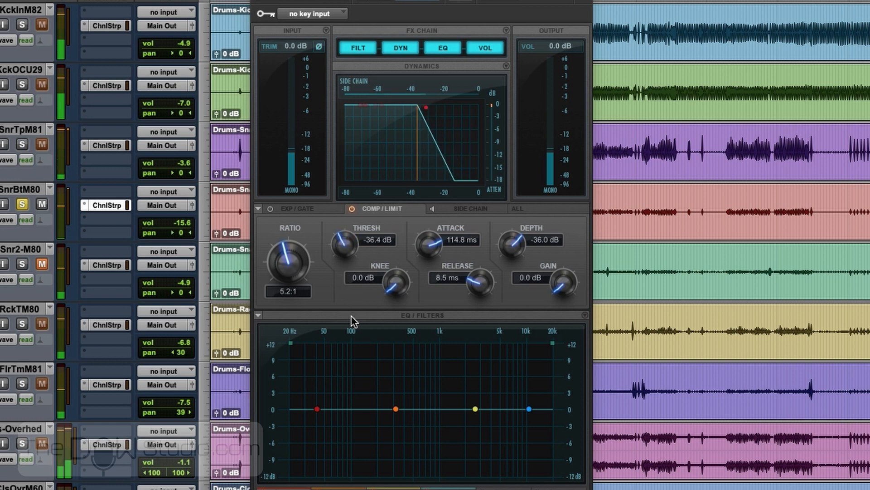
pyautogui.moveTo(346, 248); pyautogui.dragTo(344, 282)
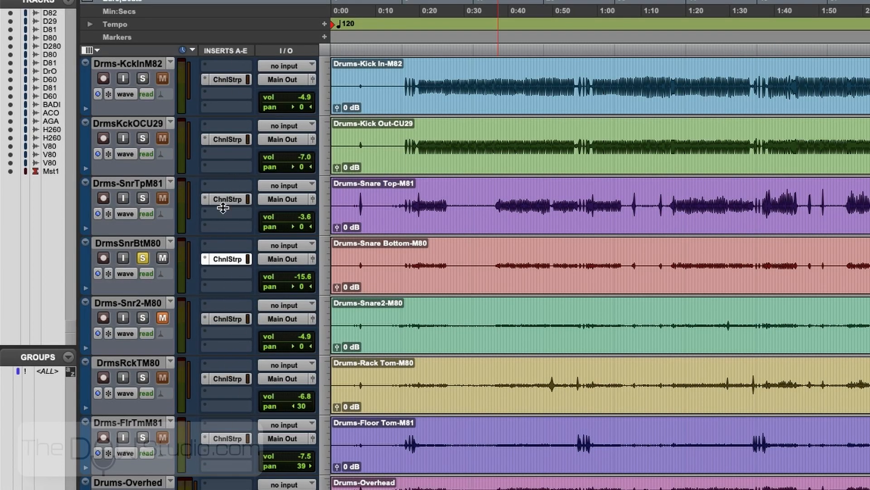
# Hide the Inserts A-E and I/O columns in the Edit window and show both of them again.
pyautogui.click(98, 51)
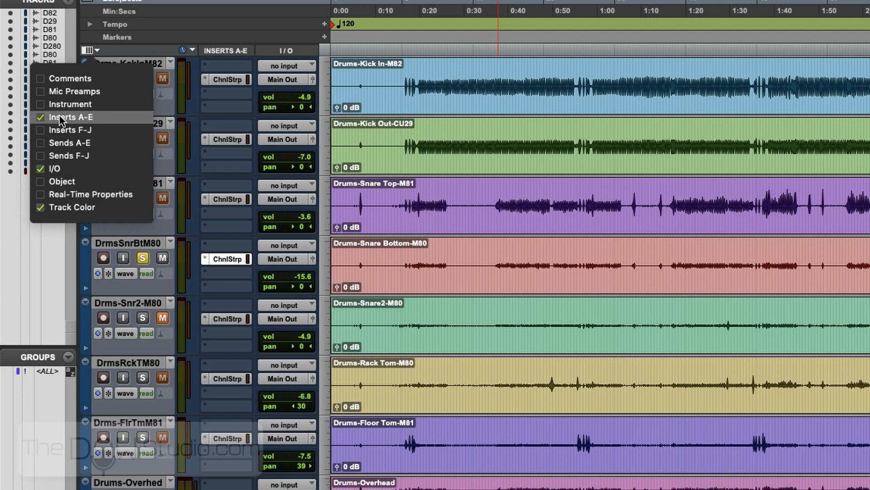
pyautogui.click(59, 117)
pyautogui.click(54, 169)
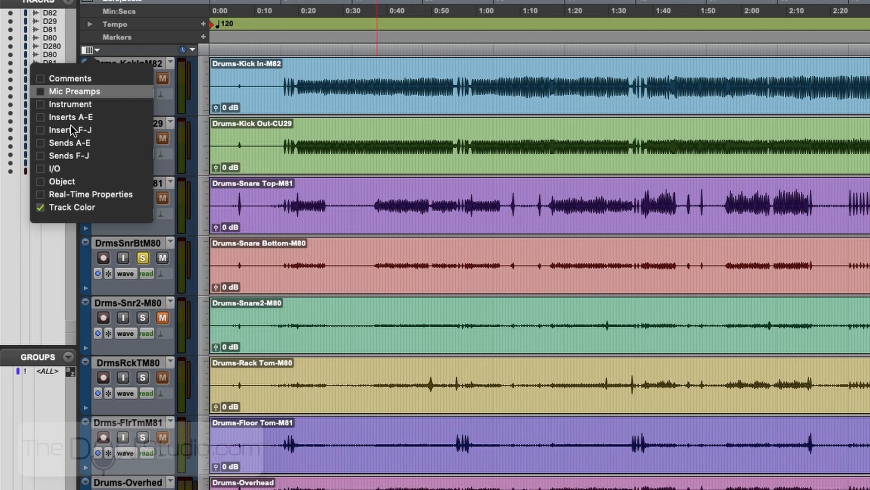
pyautogui.click(55, 169)
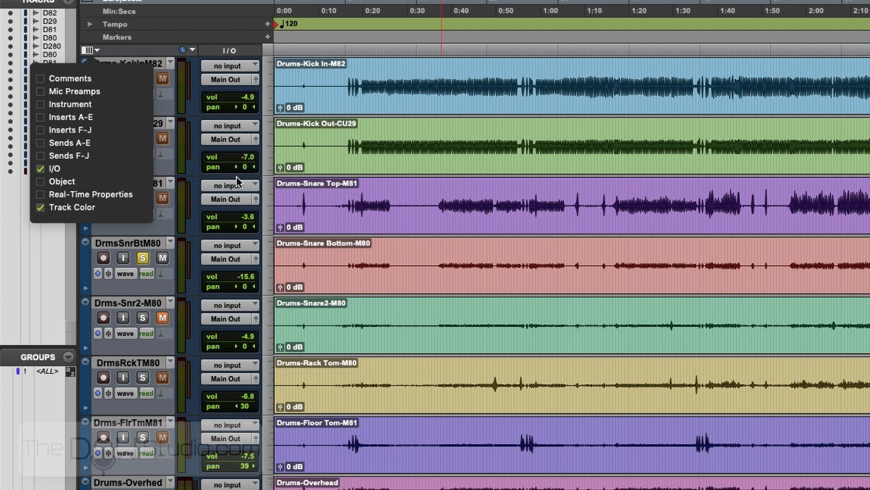
pyautogui.click(63, 117)
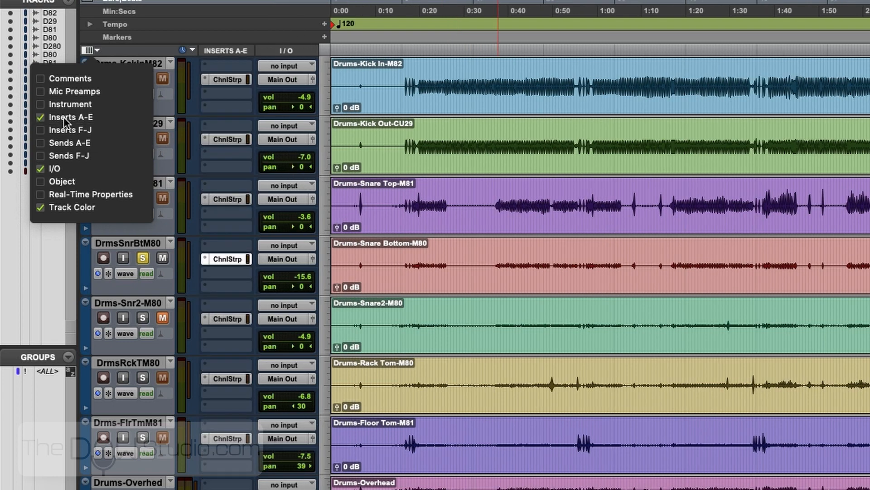
pyautogui.click(222, 57)
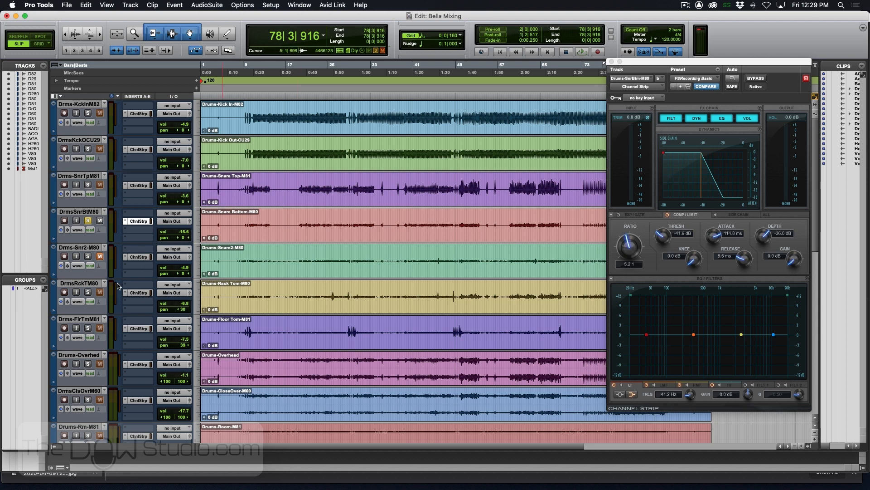
# Solo only the rack tom track, zoom in on its hit at 25|3|947 and move the plug-in window clear of it.
pyautogui.click(87, 294)
pyautogui.click(332, 291)
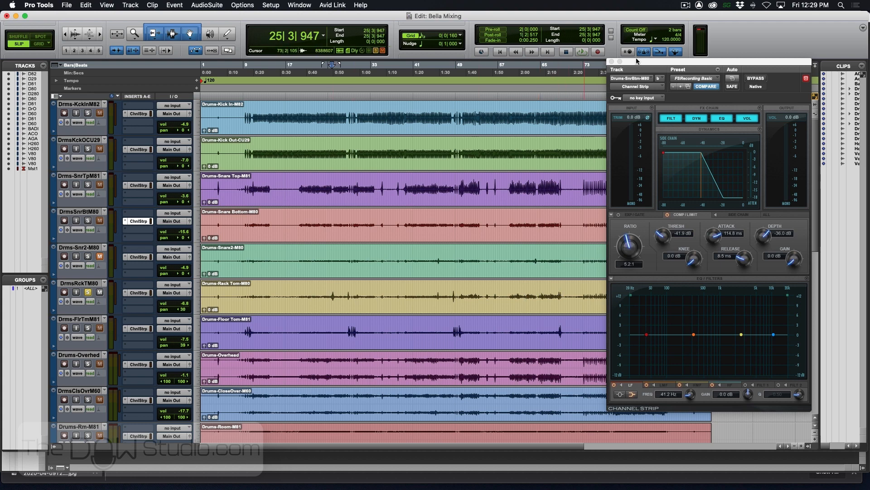
pyautogui.moveTo(637, 61); pyautogui.dragTo(475, 85)
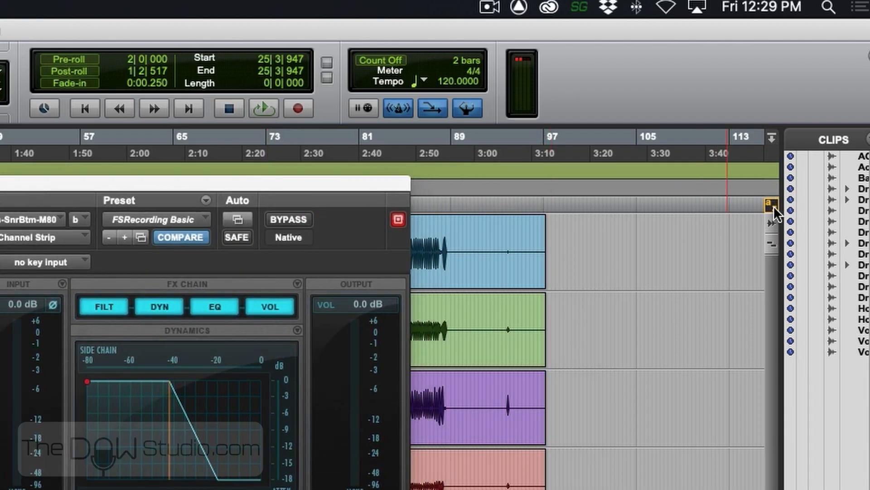
pyautogui.click(770, 205)
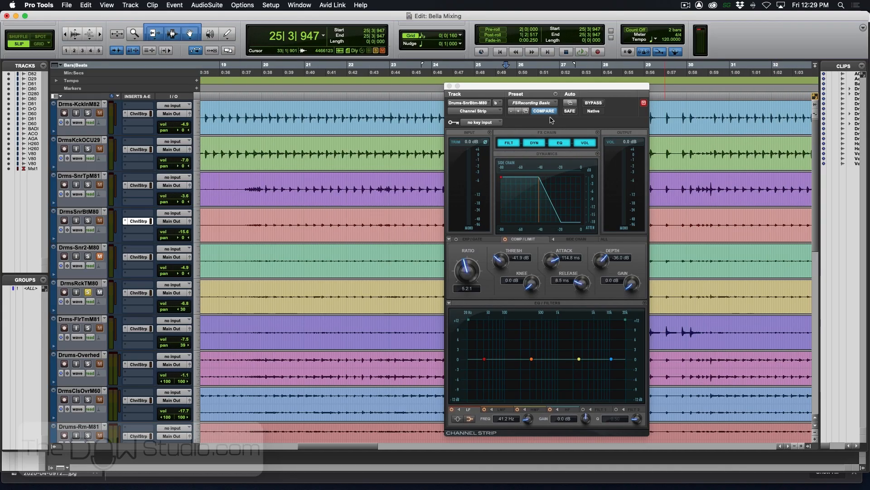
pyautogui.moveTo(491, 89); pyautogui.dragTo(650, 78)
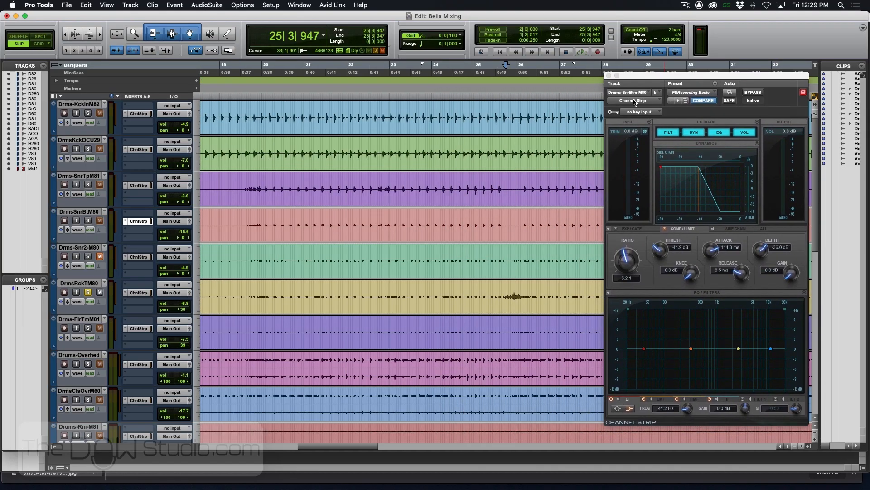
# Select the rack tom hit from 25|3|620 with a length of 0|3|437 and play the selection.
pyautogui.press('space')
pyautogui.press('space')
pyautogui.moveTo(504, 296); pyautogui.dragTo(537, 292)
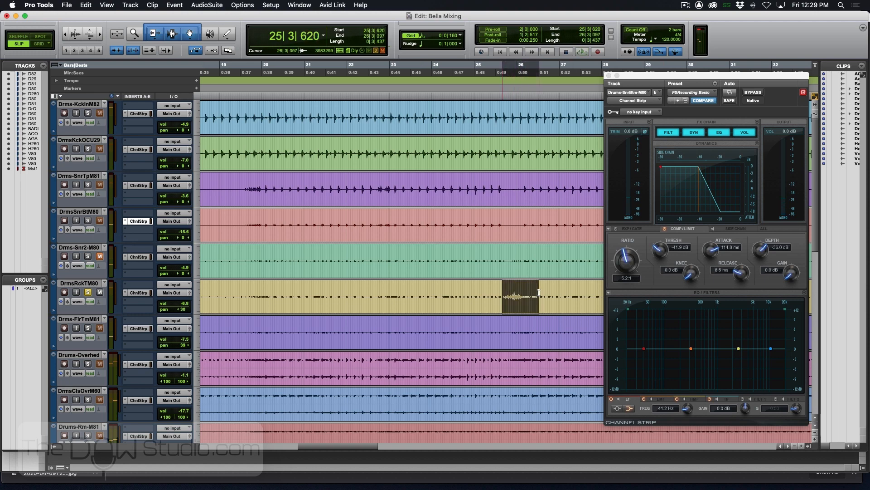
pyautogui.press('space')
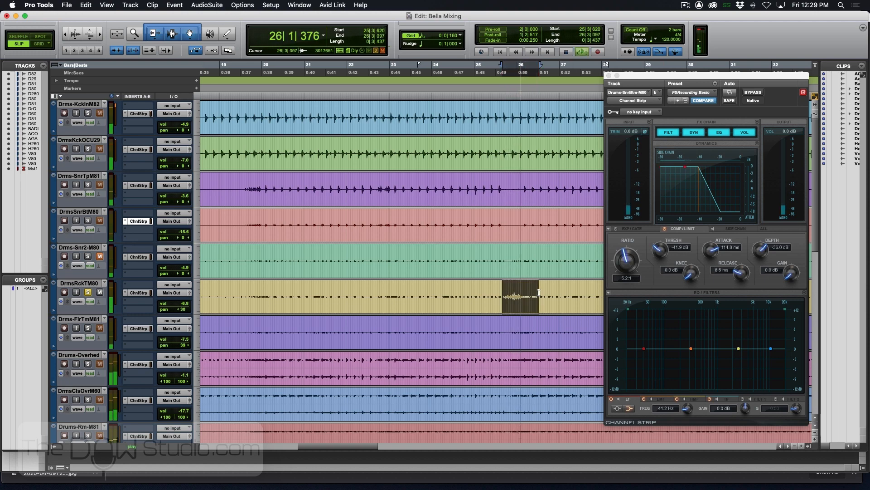
# Set the rack tom's Channel Strip compressor to 120.2 ms attack, 14.8 ms release and -28.7 dB threshold, and stop playback.
pyautogui.click(138, 293)
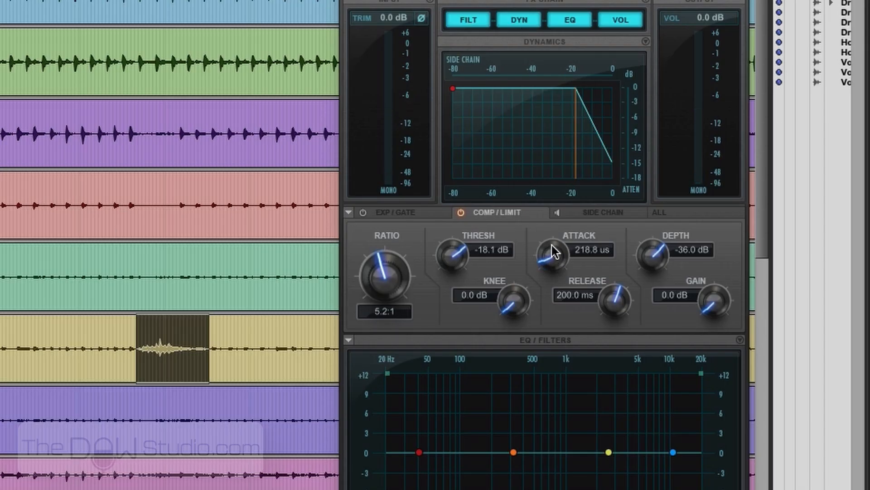
pyautogui.moveTo(554, 252); pyautogui.dragTo(562, 195)
pyautogui.moveTo(614, 291); pyautogui.dragTo(616, 381)
pyautogui.moveTo(455, 255); pyautogui.dragTo(461, 331)
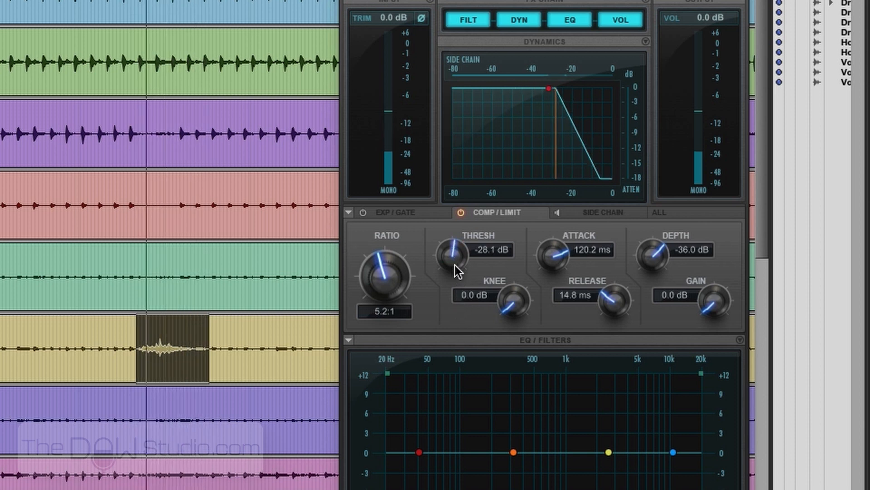
pyautogui.moveTo(458, 271); pyautogui.dragTo(455, 257)
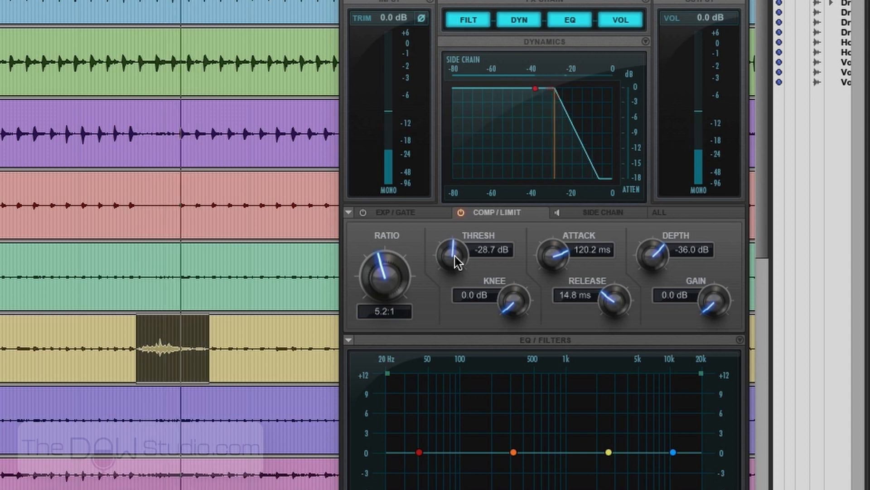
pyautogui.press('space')
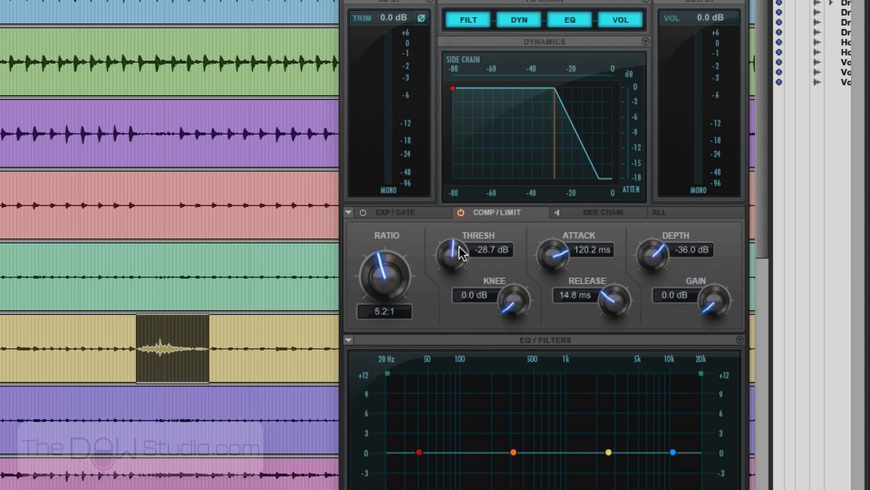
# Enable the expander/gate in the rack tom's Channel Strip and set its ratio to 1:1.7.
pyautogui.click(398, 213)
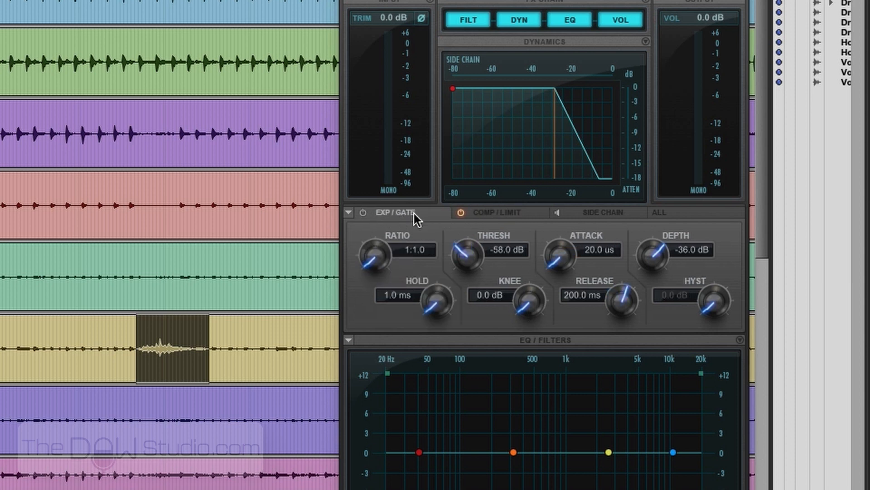
pyautogui.click(363, 212)
pyautogui.moveTo(374, 262); pyautogui.dragTo(380, 214)
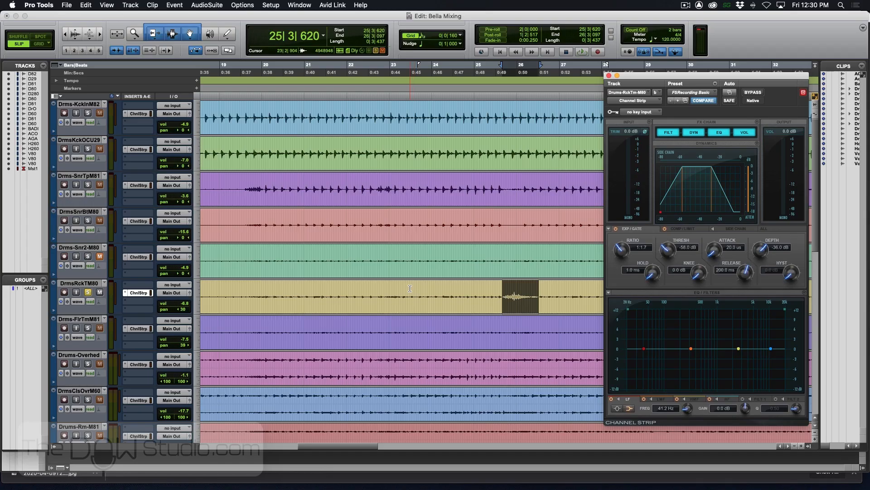
# Play the rack tom track from before its hit and set the expander/gate to -31.5 dB threshold and 1:2.4 ratio.
pyautogui.click(409, 286)
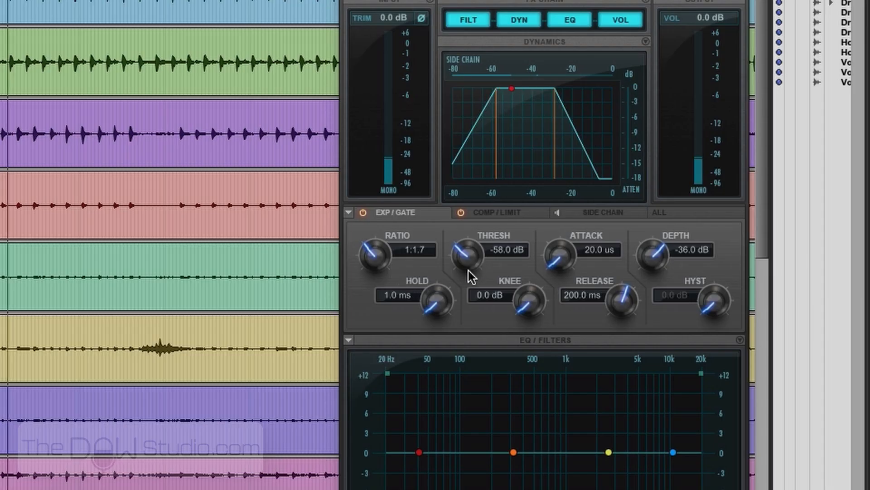
pyautogui.moveTo(468, 270); pyautogui.dragTo(475, 149)
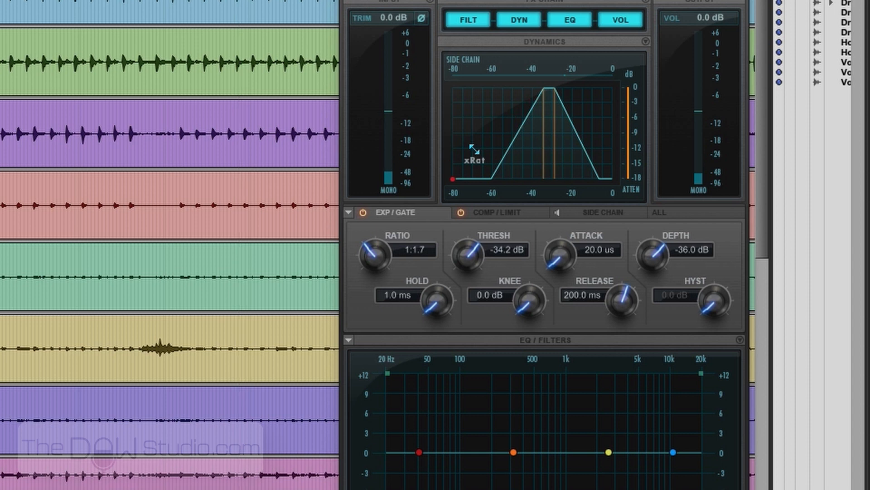
pyautogui.moveTo(387, 259); pyautogui.dragTo(385, 209)
pyautogui.moveTo(474, 257); pyautogui.dragTo(476, 250)
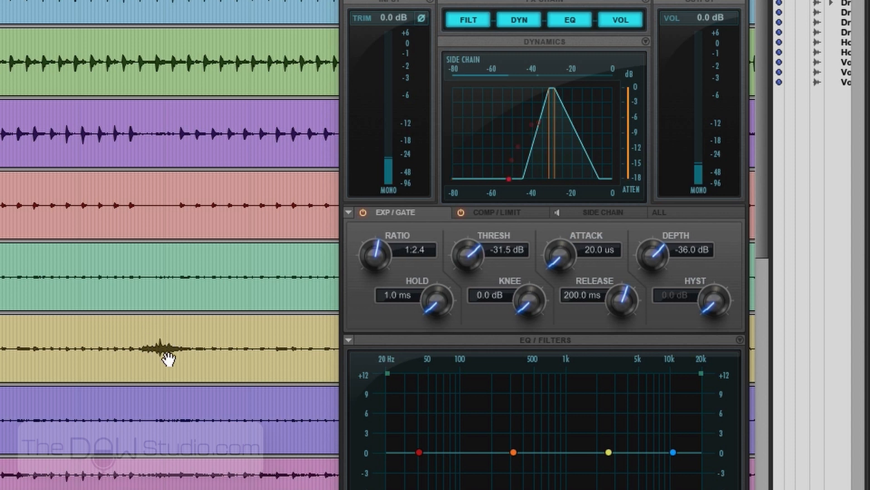
pyautogui.press('space')
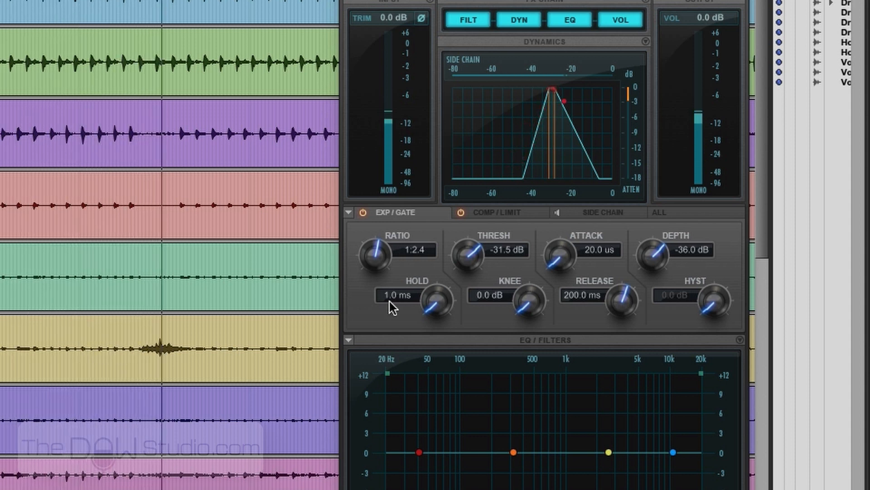
# Set the rack tom's expander/gate to -25.6 dB threshold and 178.3 us attack.
pyautogui.moveTo(471, 259); pyautogui.dragTo(473, 216)
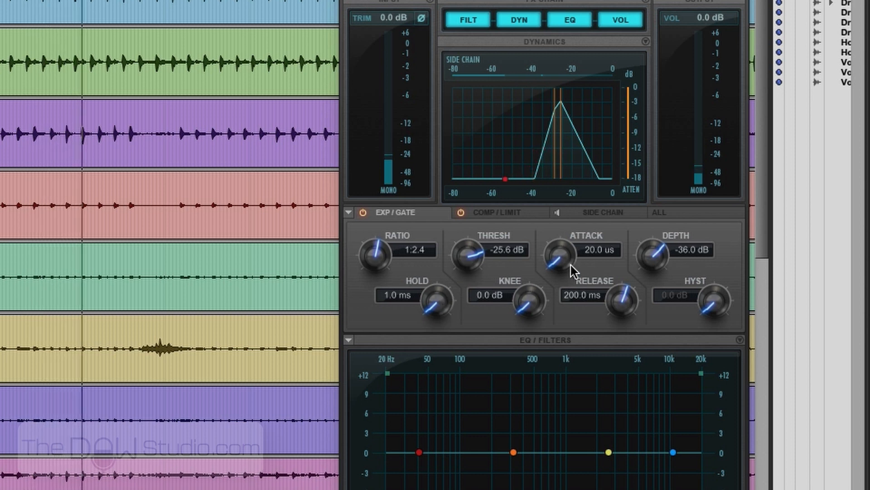
pyautogui.moveTo(558, 264); pyautogui.dragTo(563, 221)
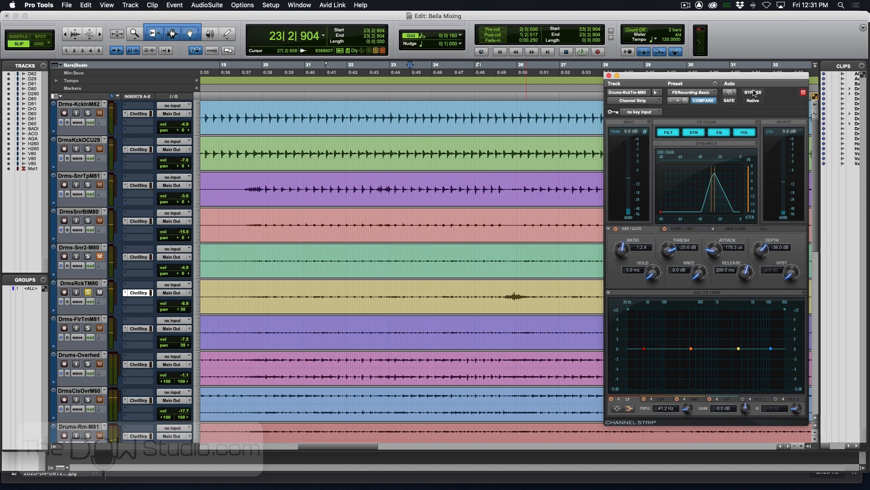
# Play the rack tom from 23|2|904 with its Channel Strip bypassed, and again with it active, to compare the sound.
pyautogui.click(753, 93)
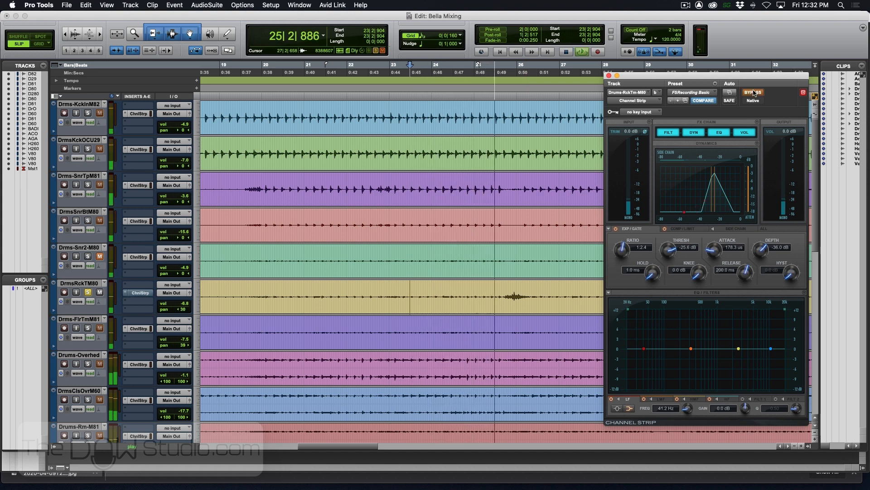
pyautogui.press('space')
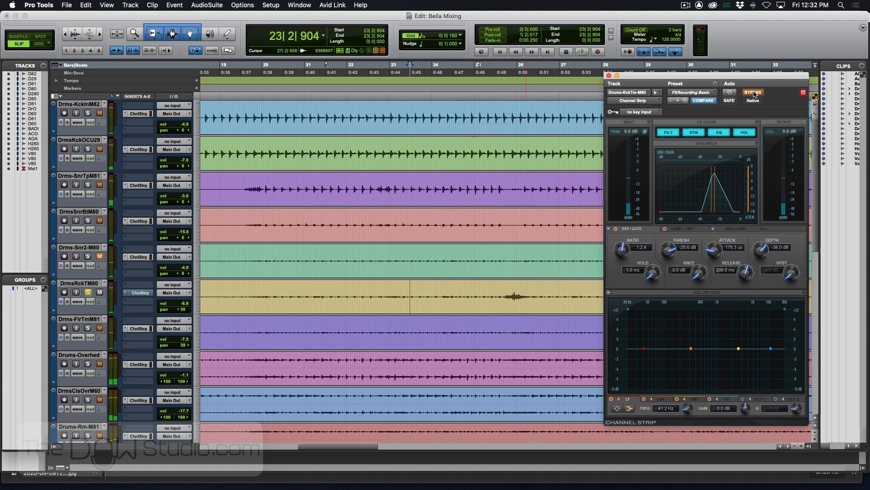
pyautogui.click(754, 93)
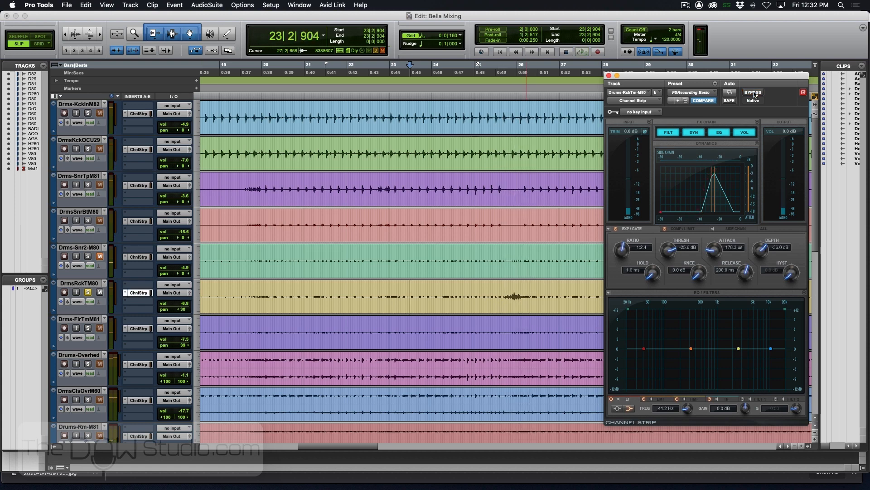
pyautogui.click(700, 29)
pyautogui.press('space')
pyautogui.moveTo(734, 76); pyautogui.dragTo(734, 74)
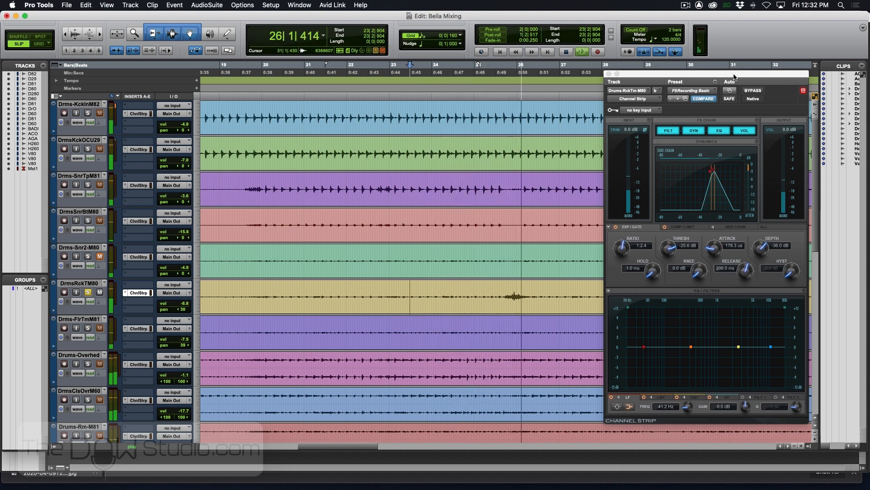
pyautogui.press('space')
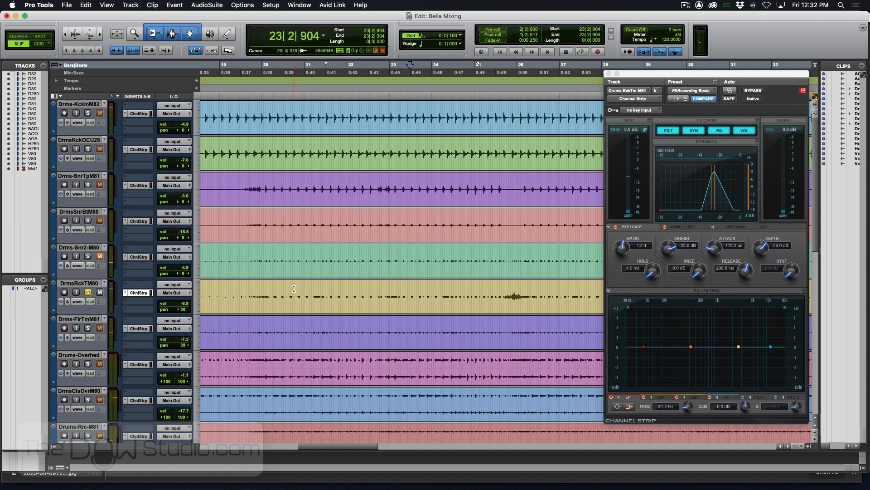
# Place the cursor at 8|2|832, copy the rack tom's Channel Strip to the floor tom track, and solo the floor tom.
pyautogui.press('r')
pyautogui.press('r')
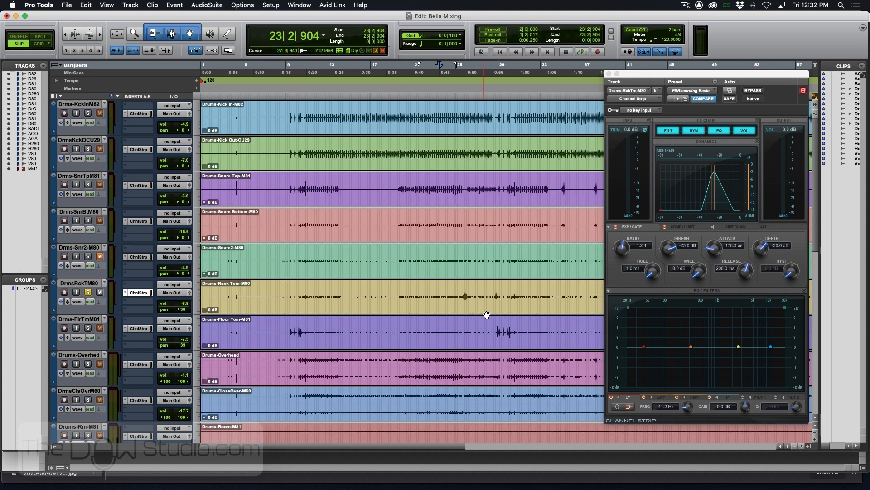
pyautogui.click(280, 324)
pyautogui.moveTo(140, 295); pyautogui.dragTo(140, 331)
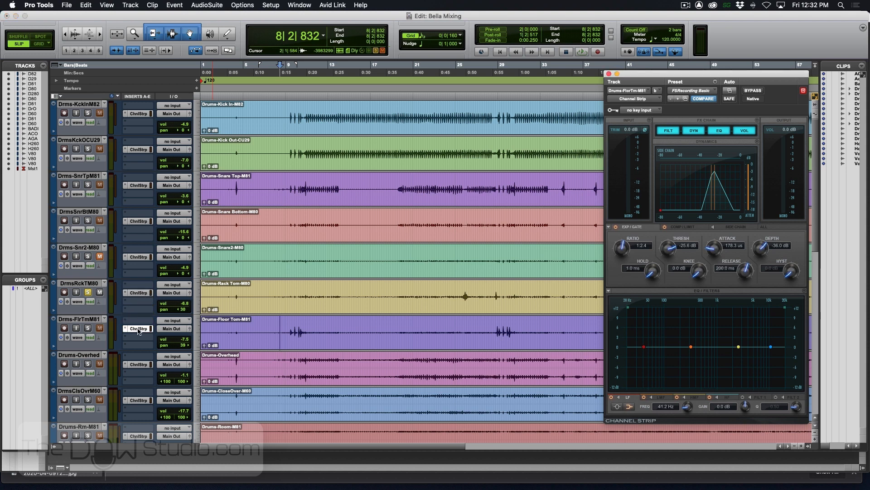
pyautogui.click(88, 329)
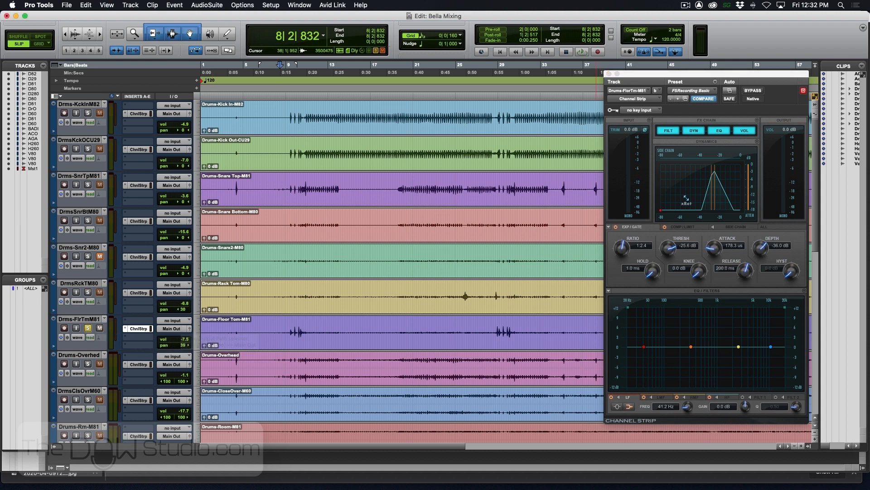
# Play the floor tom hits from 8|2|832 and set the floor tom's expander/gate threshold to -32.4 dB.
pyautogui.press('t')
pyautogui.press('space')
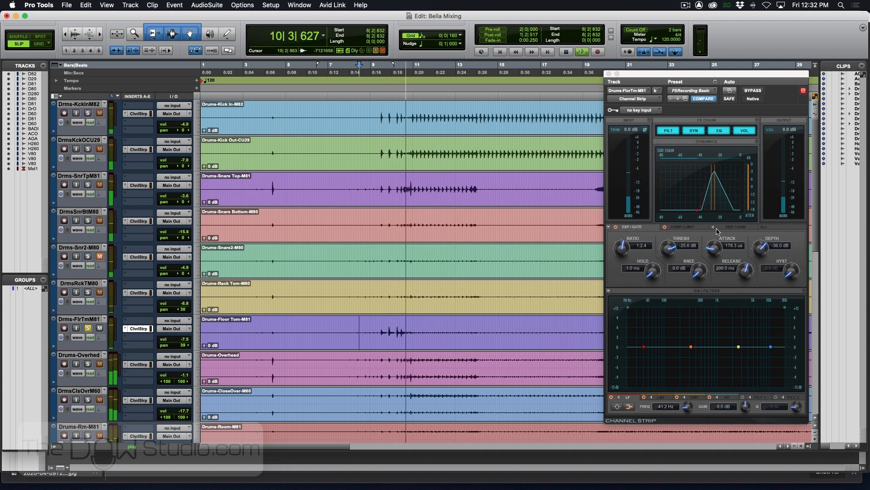
pyautogui.press('space')
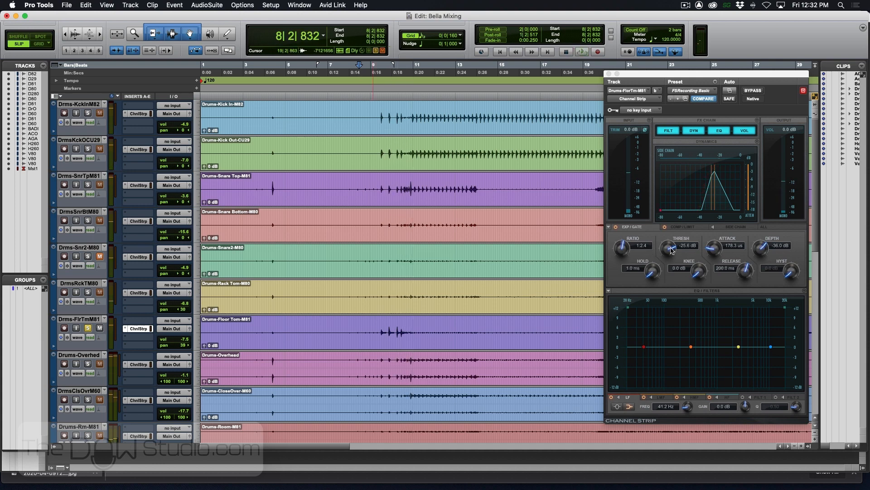
pyautogui.moveTo(672, 251); pyautogui.dragTo(669, 272)
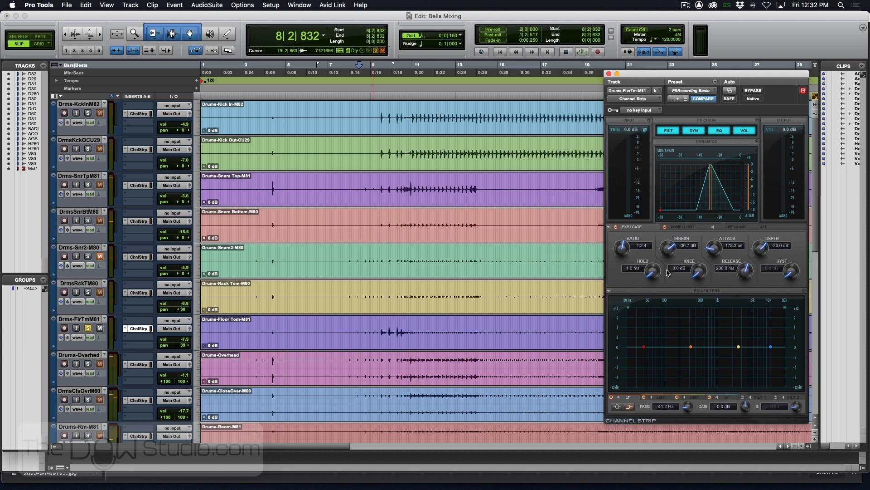
# Set the floor tom's compressor threshold to -24.9 dB and play the track to check it.
pyautogui.click(687, 227)
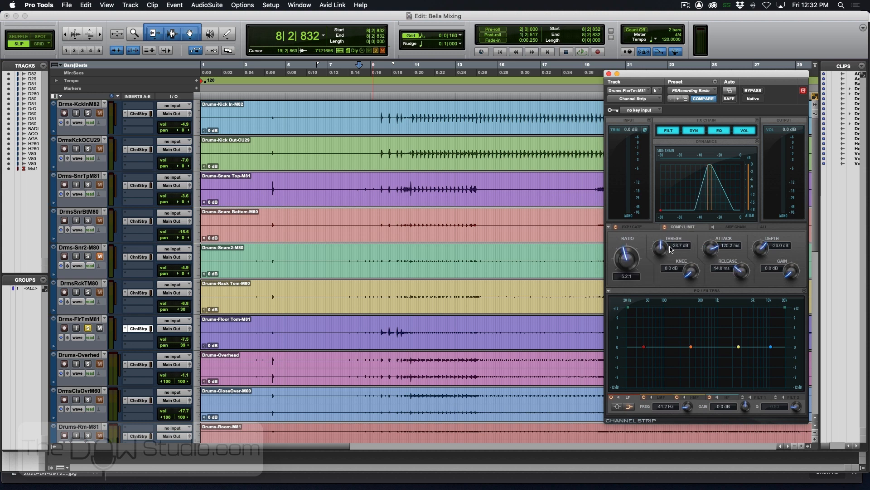
pyautogui.moveTo(662, 252); pyautogui.dragTo(661, 239)
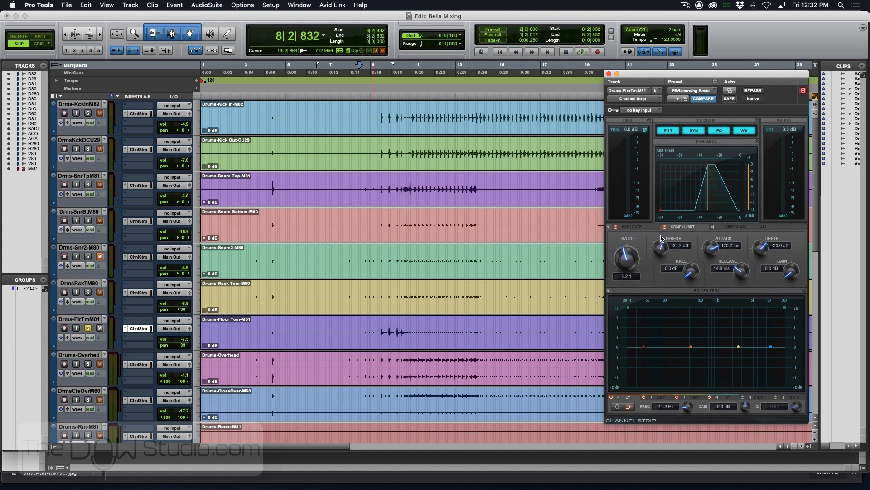
pyautogui.press('space')
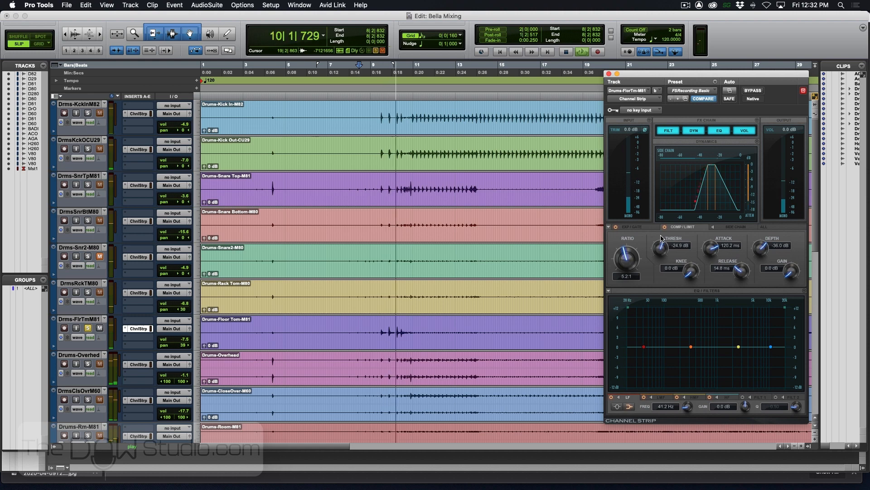
pyautogui.press('space')
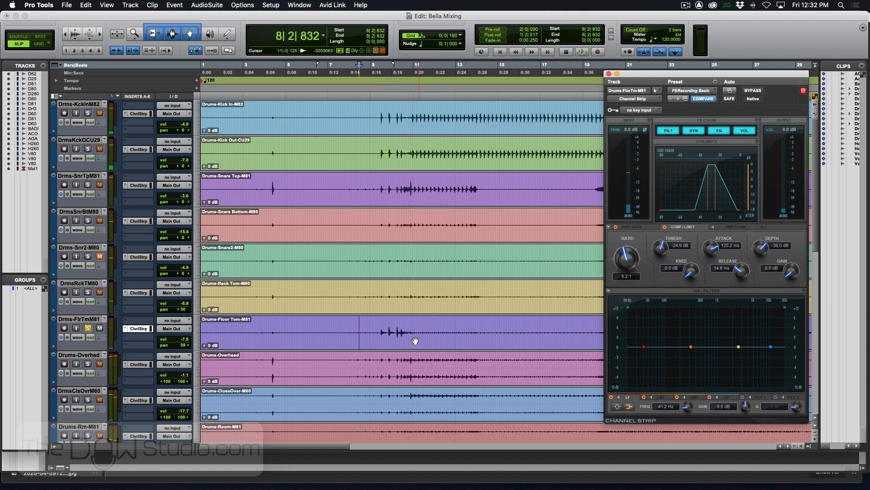
# Play the floor tom from the current start, and again with the cursor placed at its first hit, 9|2|760.
pyautogui.hscroll(6, 396, 333)
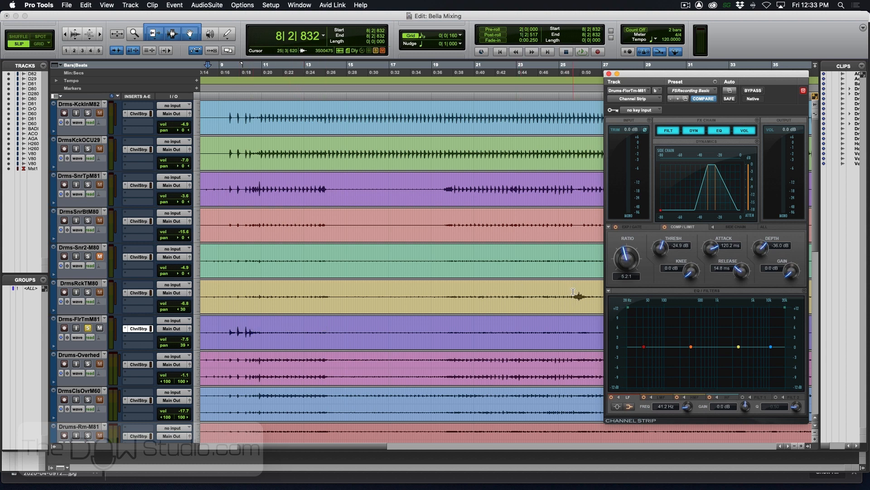
pyautogui.press('space')
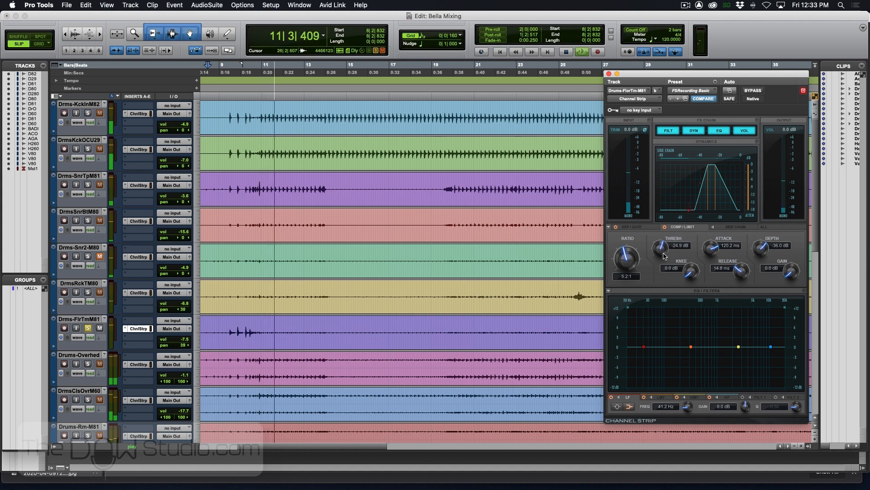
pyautogui.press('space')
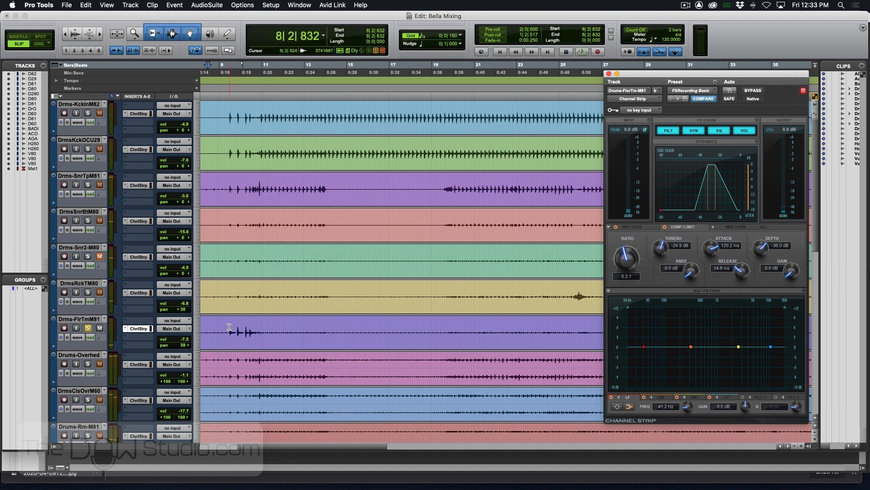
pyautogui.click(229, 327)
pyautogui.press('space')
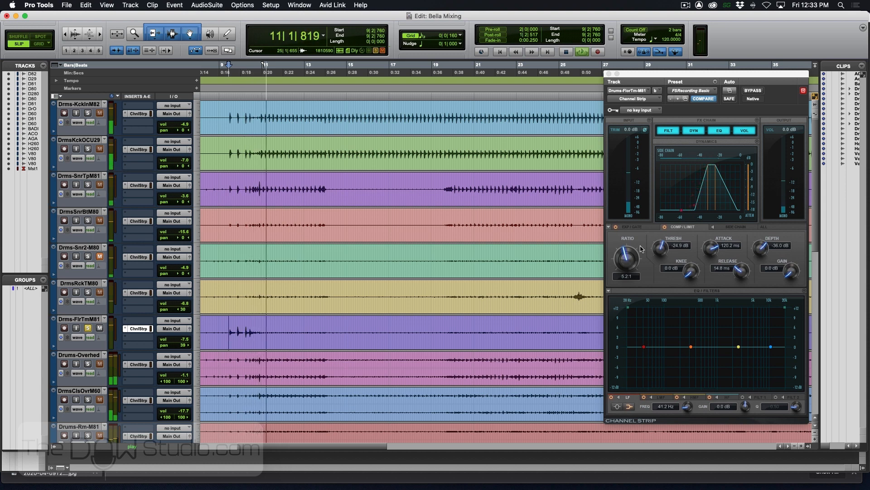
pyautogui.press('space')
# Turn off the floor tom's expander/gate and set its compressor threshold to -26.4 dB during playback.
pyautogui.click(615, 227)
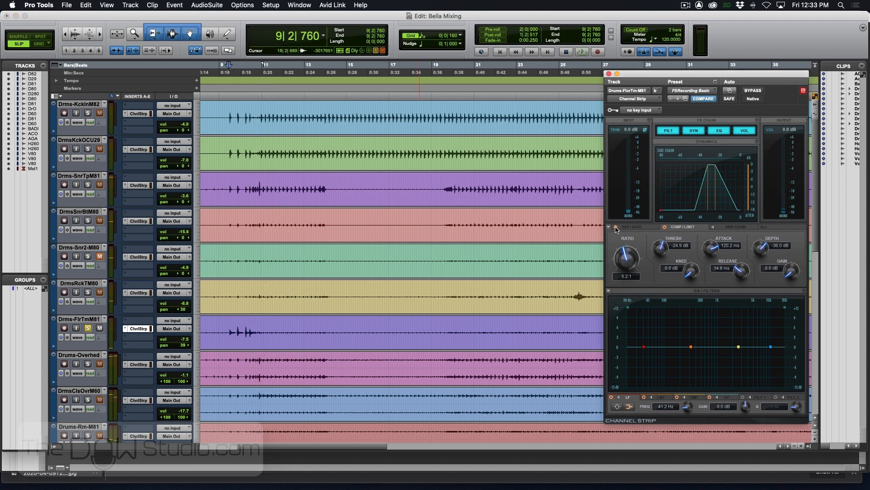
pyautogui.press('space')
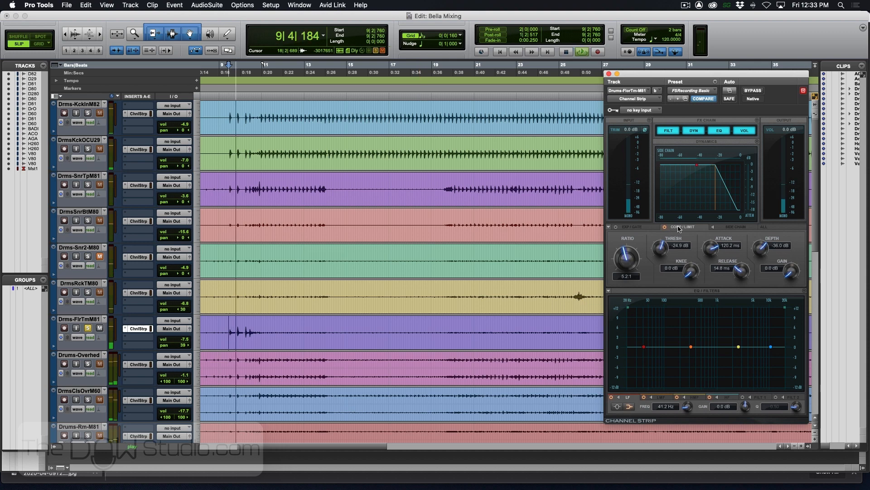
pyautogui.moveTo(665, 249); pyautogui.dragTo(663, 257)
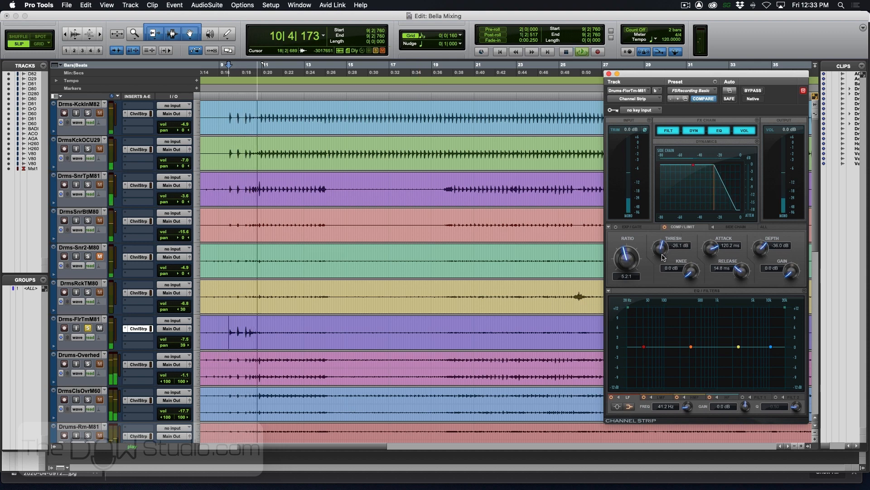
pyautogui.press('space')
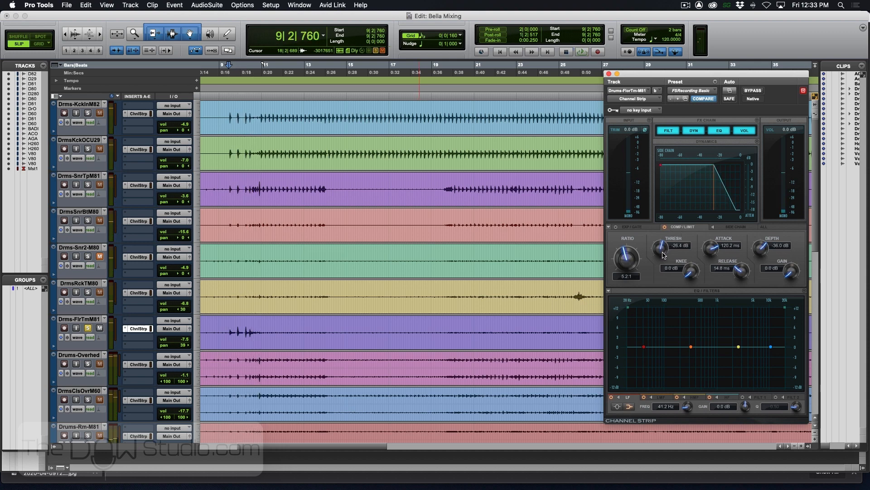
# Replay the floor tom hits from 9|2|760 while adjusting the compressor threshold to -29.0 dB.
pyautogui.press('space')
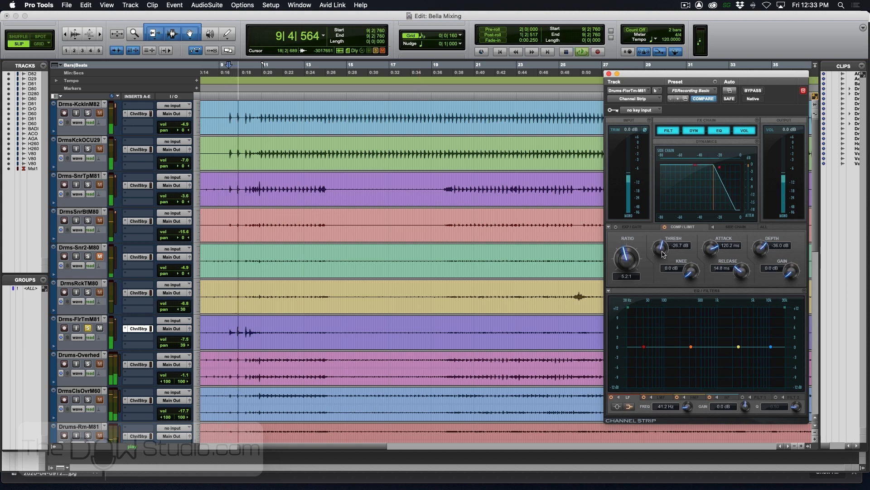
pyautogui.moveTo(662, 260); pyautogui.dragTo(662, 248)
pyautogui.press('space')
pyautogui.press('space')
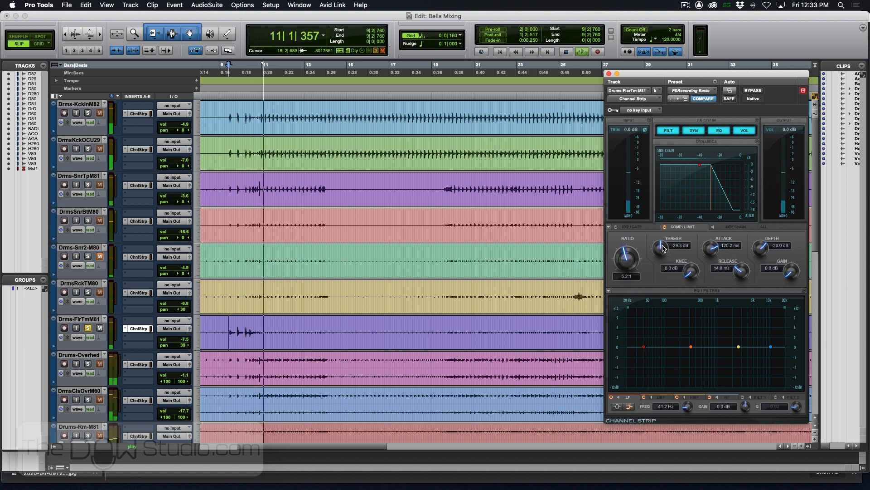
pyautogui.press('space')
pyautogui.press('space')
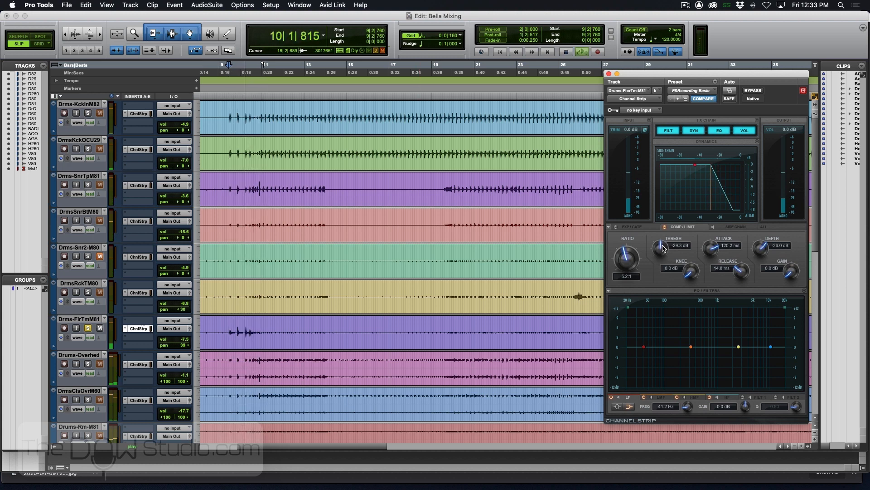
pyautogui.moveTo(663, 248); pyautogui.dragTo(662, 245)
pyautogui.press('space')
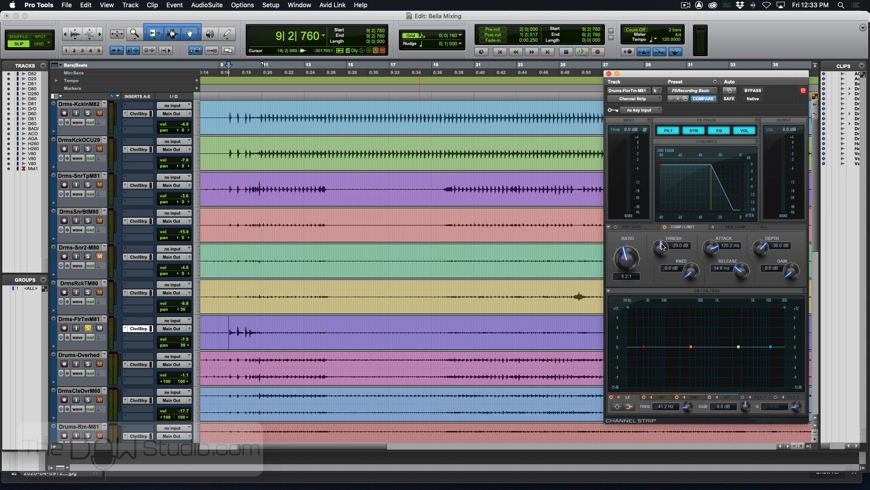
pyautogui.press('space')
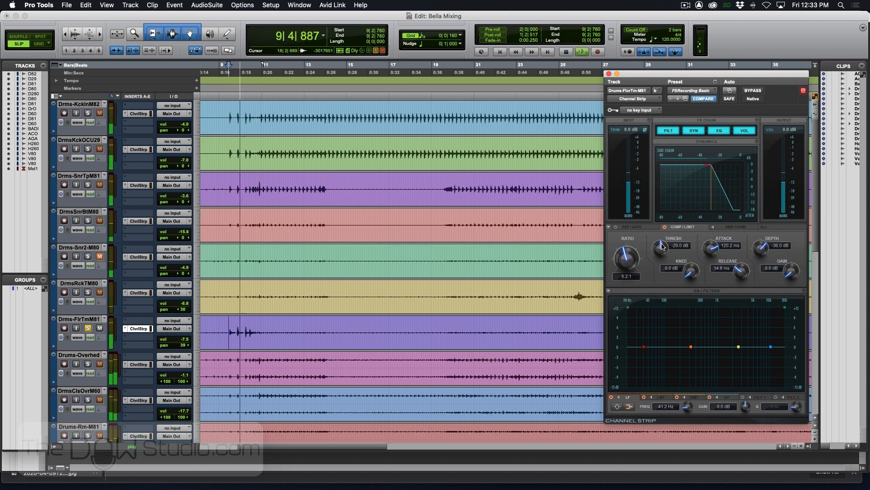
pyautogui.press('space')
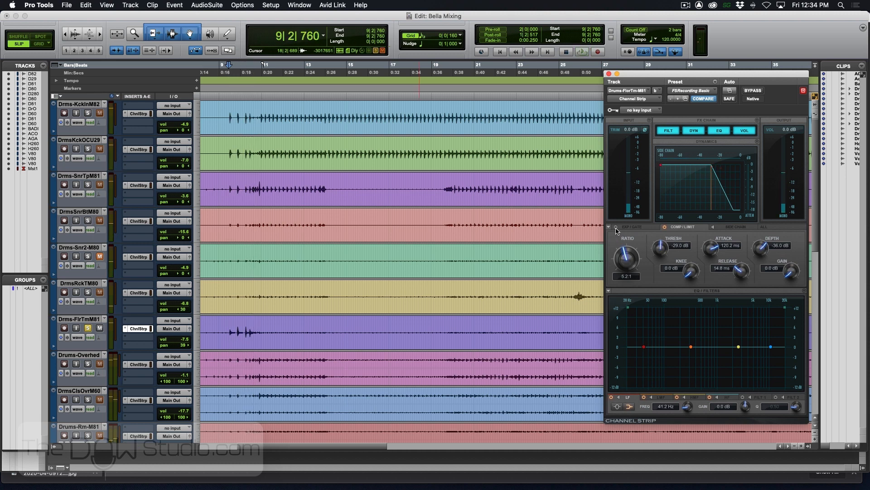
# Re-enable the floor tom's expander/gate and set its threshold to -35.4 dB during playback.
pyautogui.press('space')
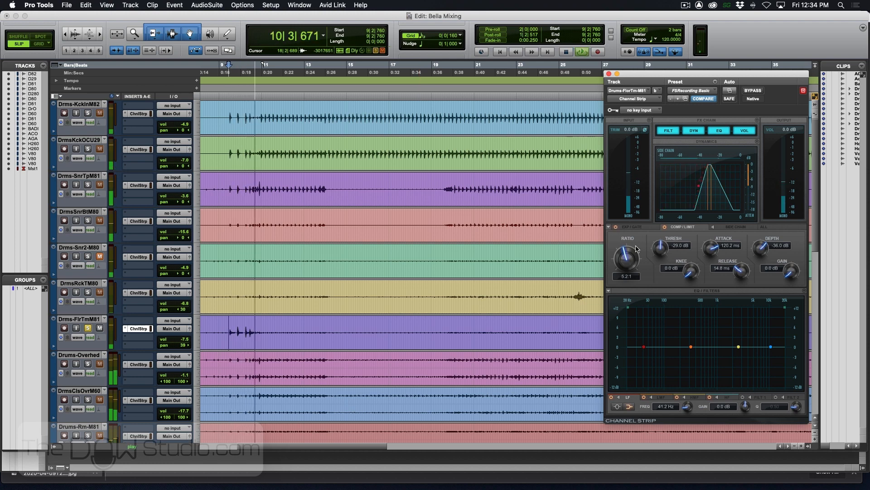
pyautogui.click(632, 227)
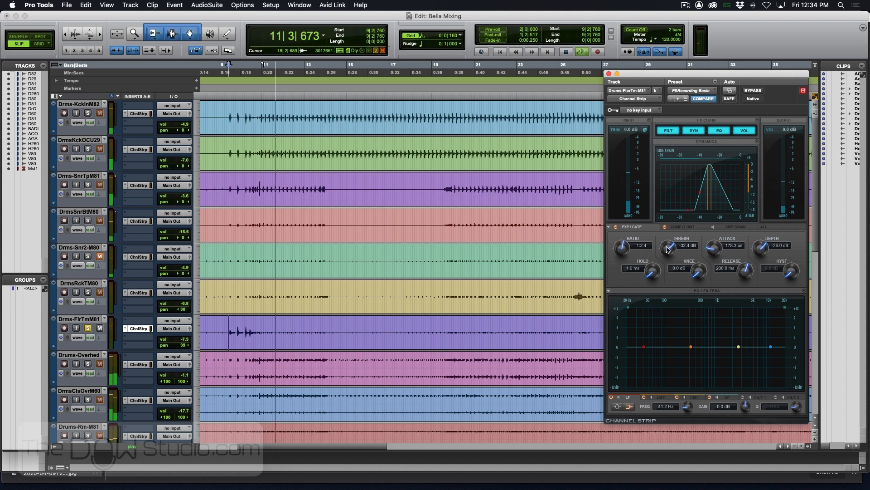
pyautogui.moveTo(669, 254); pyautogui.dragTo(668, 277)
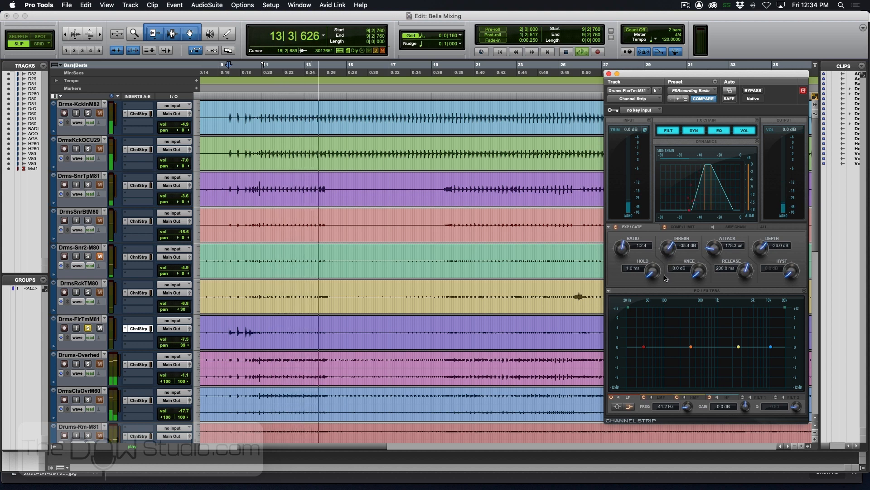
pyautogui.press('space')
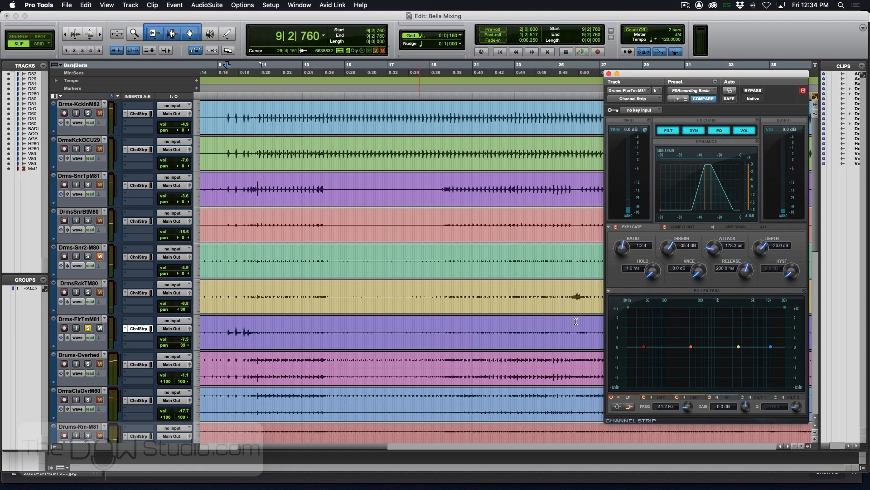
# Solo the rack tom along with the floor tom and play both from 28|2|054.
pyautogui.press('super+bracketleft')
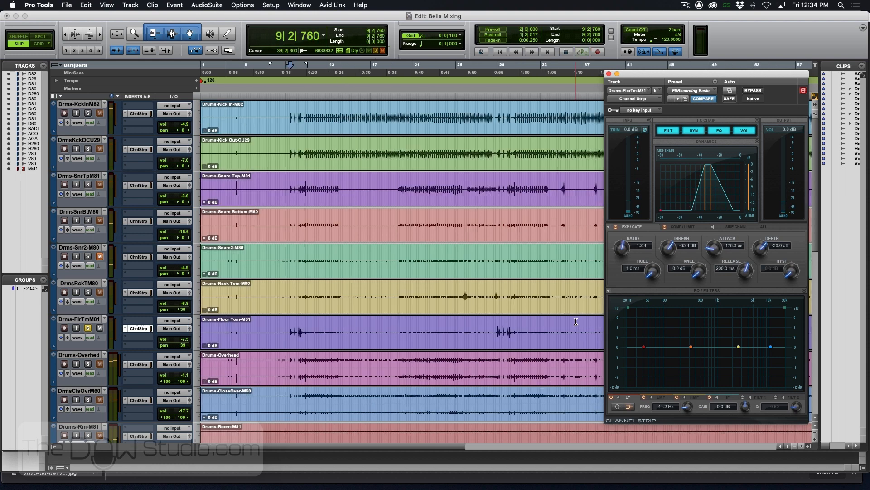
pyautogui.click(490, 293)
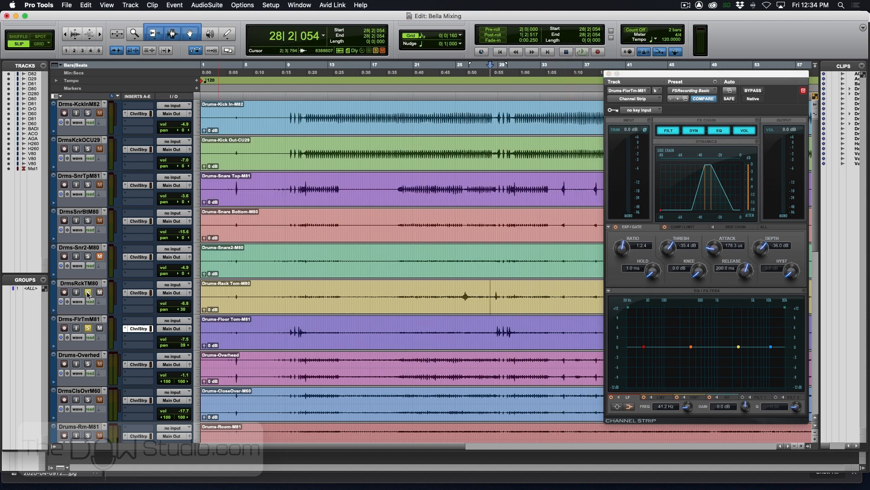
pyautogui.press('space')
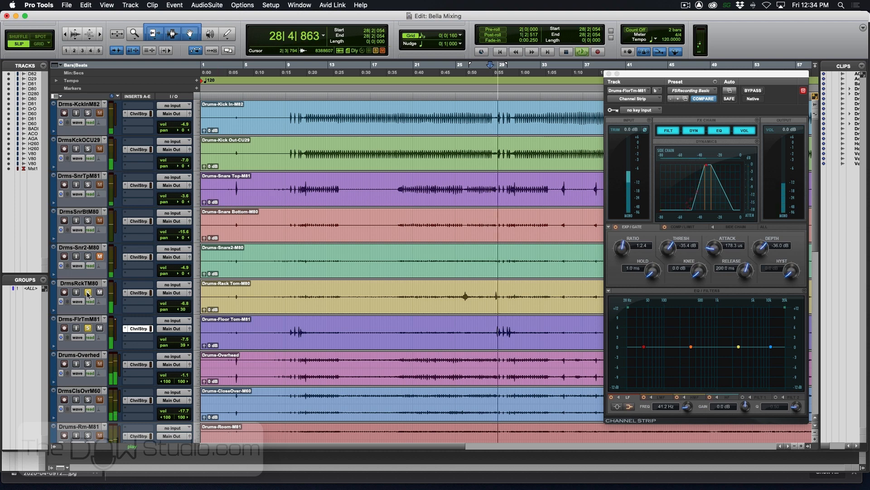
pyautogui.press('space')
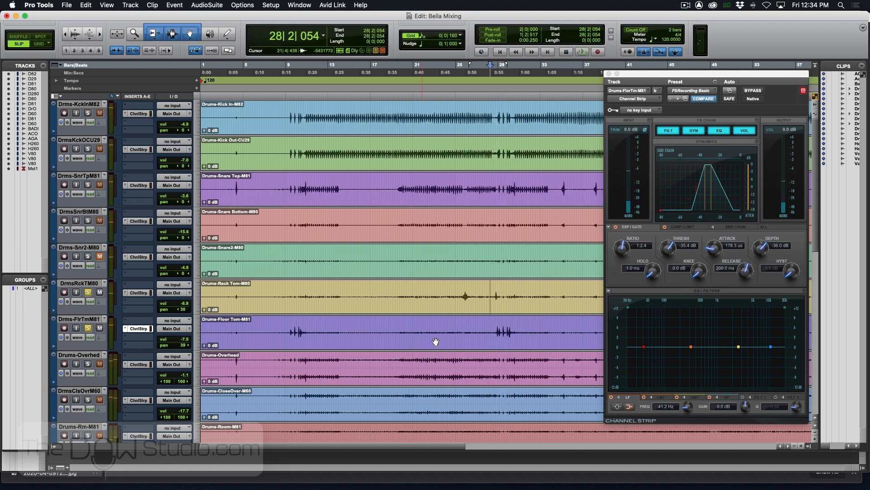
# Play the soloed rack and floor tom fills from 48|2|095 and 67|4|581.
pyautogui.hscroll(2, 441, 338)
pyautogui.press('r')
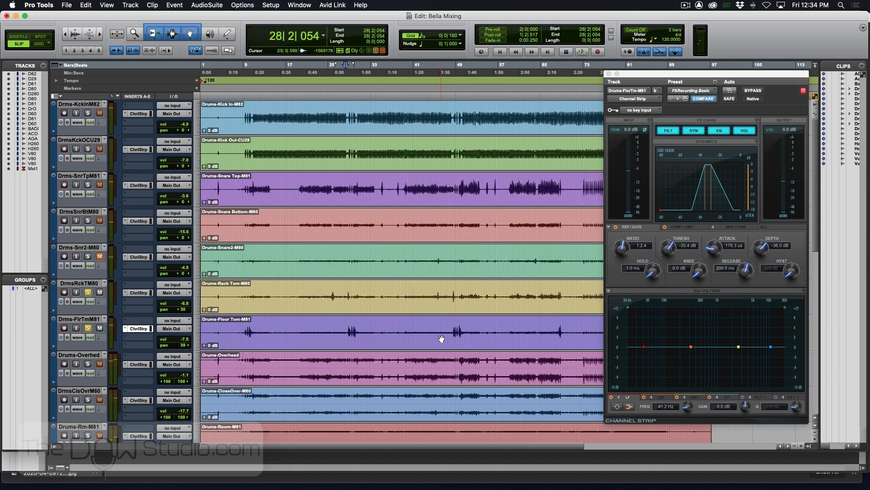
pyautogui.click(452, 291)
pyautogui.press('space')
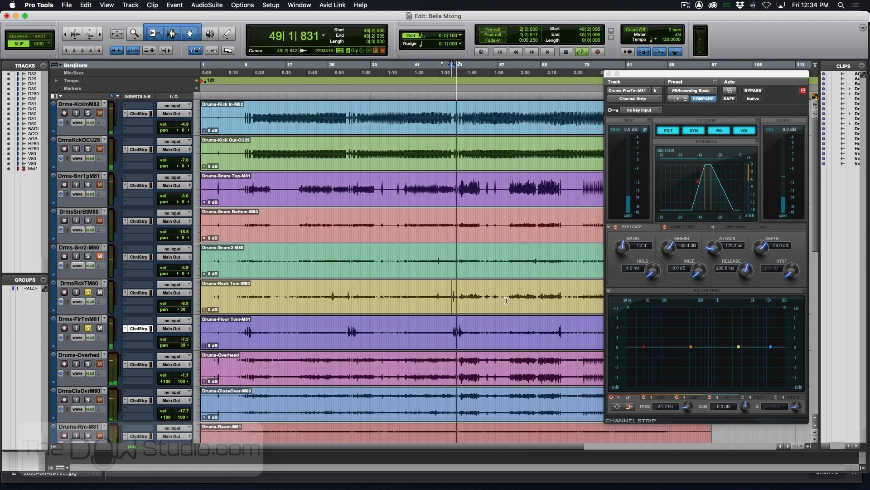
pyautogui.click(556, 290)
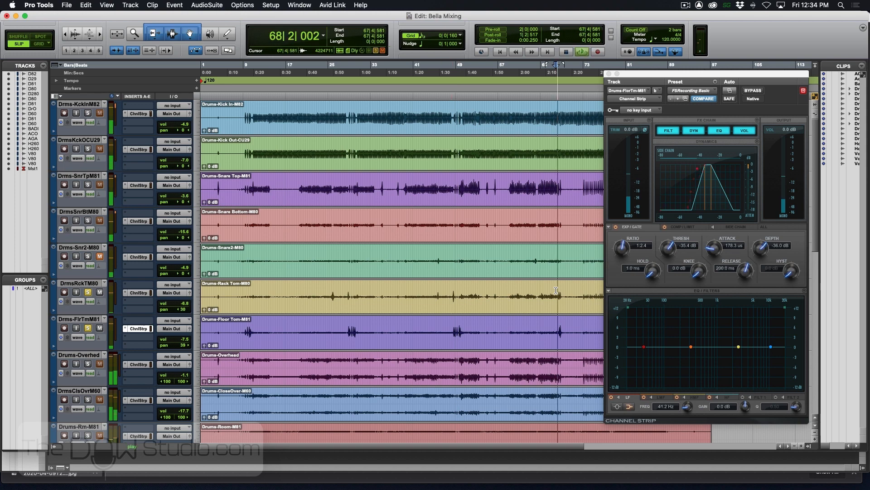
pyautogui.press('space')
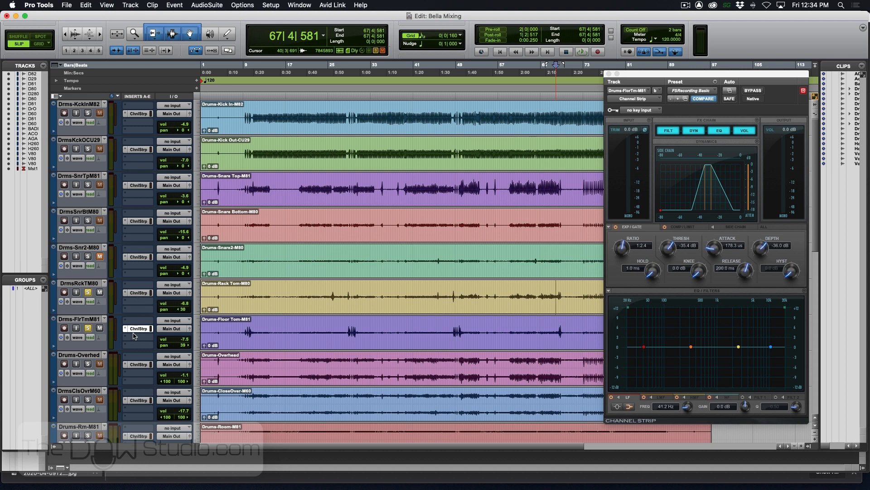
# Solo only the drum overhead track, show its Channel Strip settings and play it from 67|4|581.
pyautogui.click(88, 365)
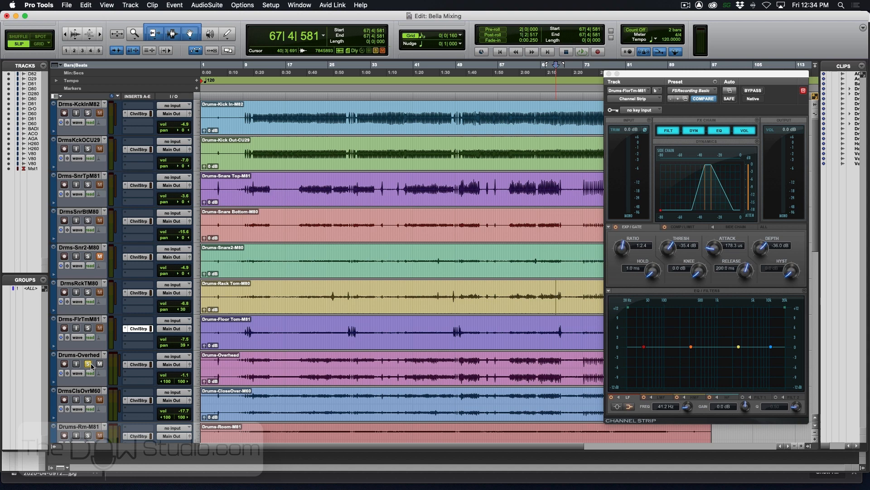
pyautogui.click(136, 366)
pyautogui.press('space')
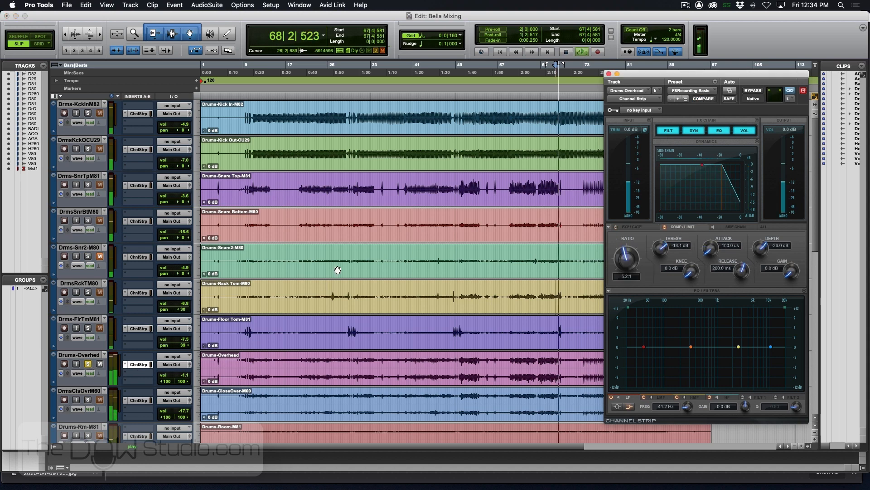
pyautogui.press('space')
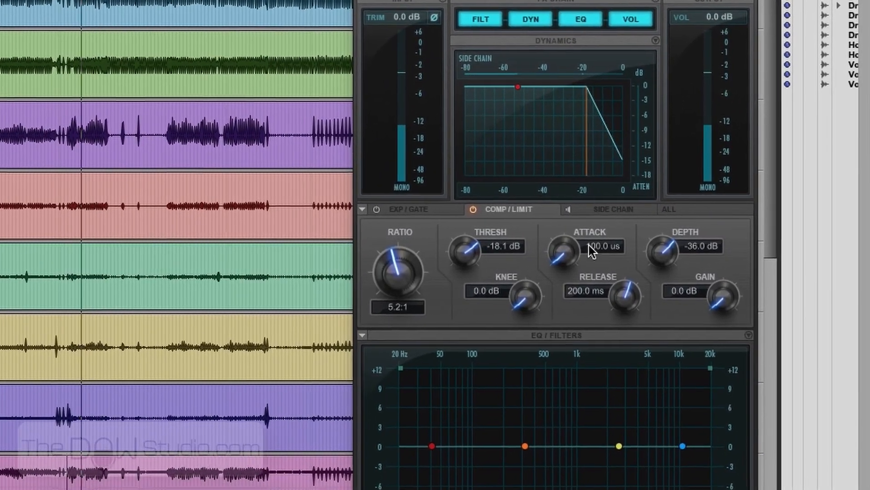
# Set the overheads' compressor attack to 131.8 ms and its release to 13.5 ms.
pyautogui.moveTo(652, 245); pyautogui.dragTo(653, 236)
pyautogui.moveTo(567, 238); pyautogui.dragTo(569, 162)
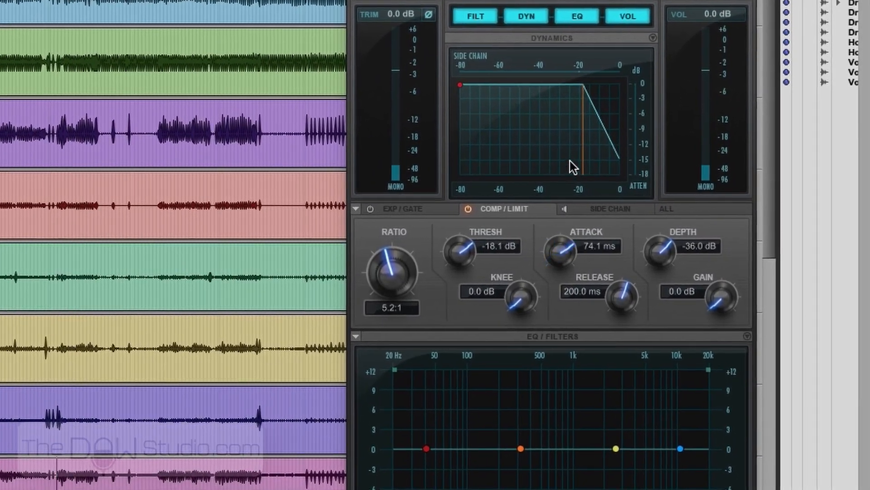
pyautogui.moveTo(625, 299); pyautogui.dragTo(629, 380)
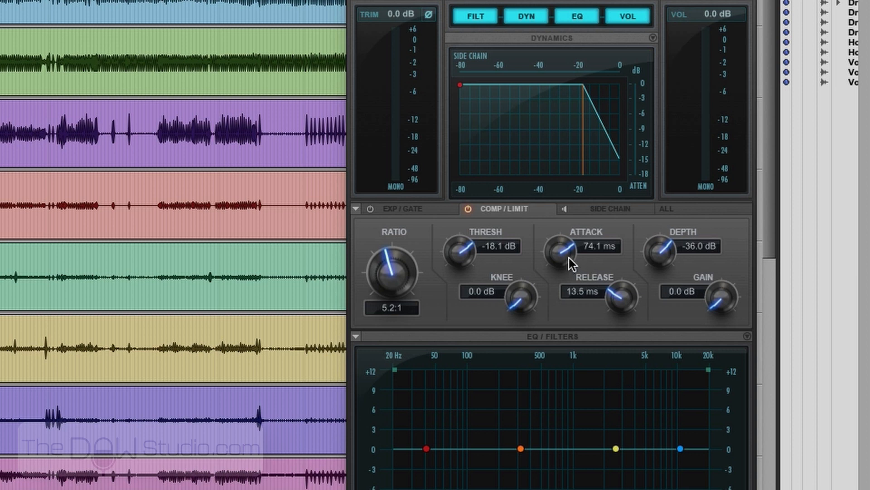
pyautogui.moveTo(569, 258)
pyautogui.mouseDown()
pyautogui.moveTo(564, 247)
pyautogui.moveTo(572, 250)
pyautogui.mouseUp()
# Lower the overheads' compressor threshold to -29.8 dB during playback and listen on with the new setting.
pyautogui.press('space')
pyautogui.moveTo(456, 260); pyautogui.dragTo(459, 342)
pyautogui.moveTo(467, 262); pyautogui.dragTo(467, 307)
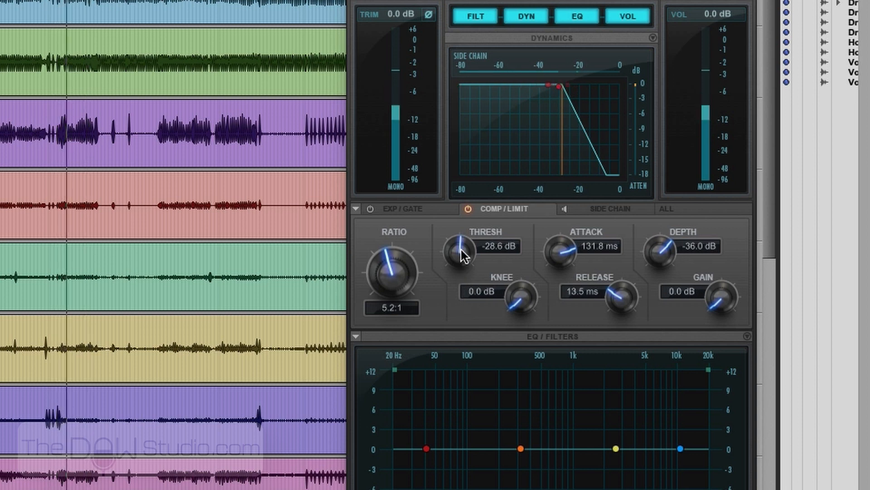
pyautogui.moveTo(458, 250); pyautogui.dragTo(460, 265)
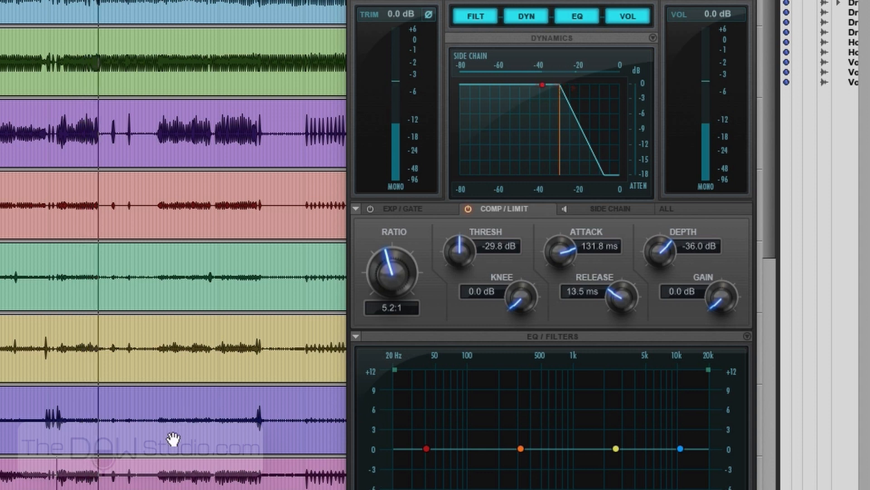
pyautogui.hscroll(5, 171, 483)
pyautogui.hscroll(6, 172, 483)
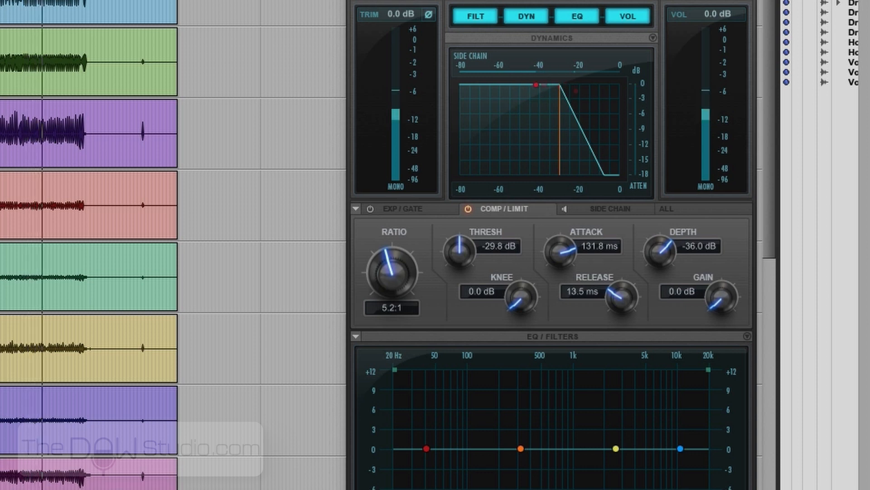
pyautogui.press('space')
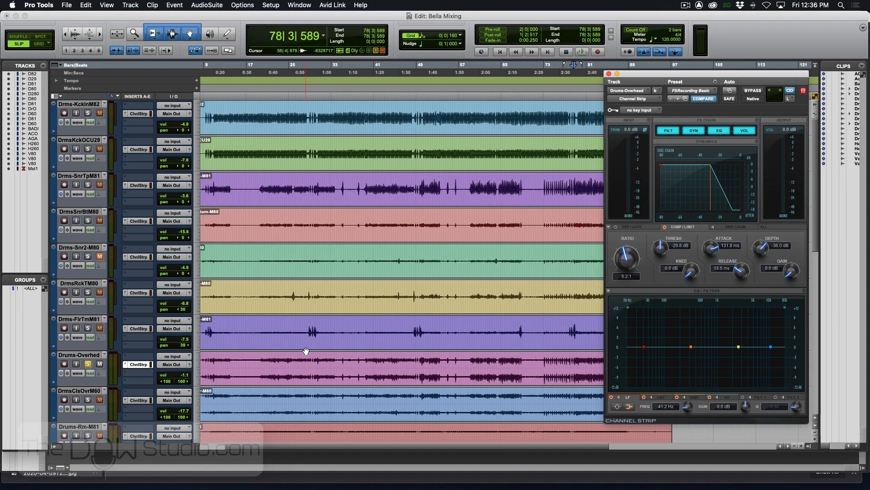
# Solo only the close overhead track and play it from 10|4|899.
pyautogui.click(88, 400)
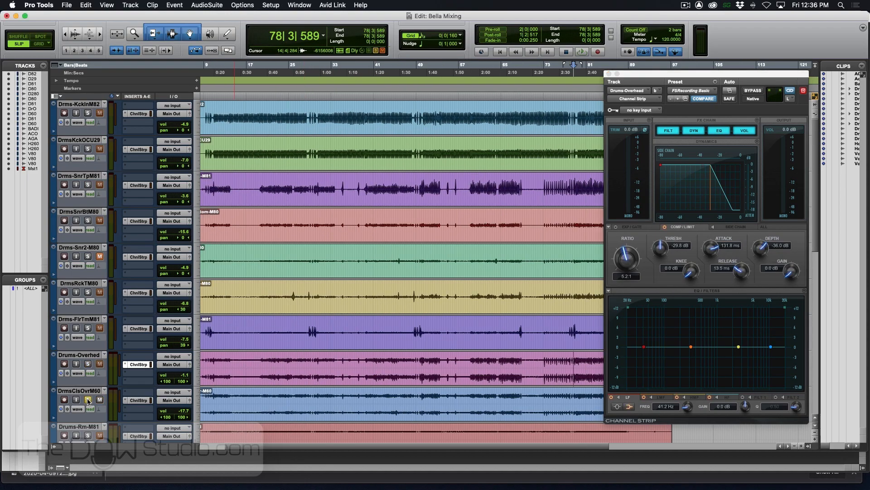
pyautogui.click(215, 394)
pyautogui.press('space')
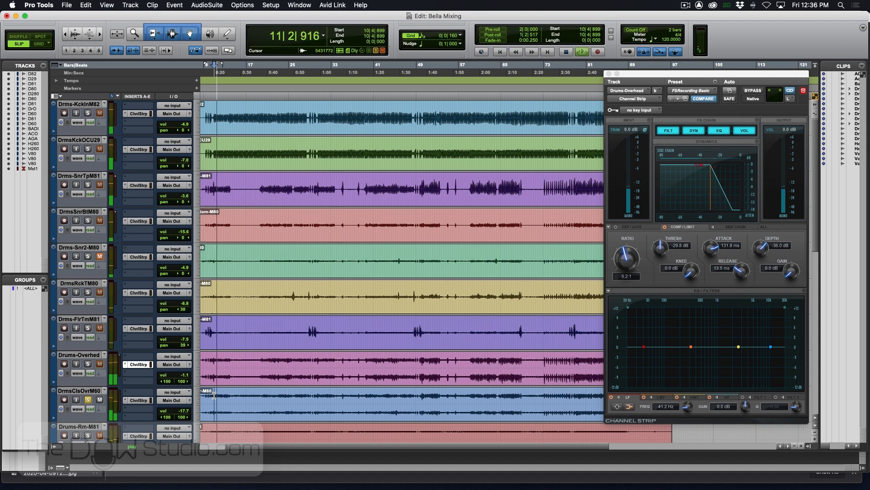
pyautogui.press('space')
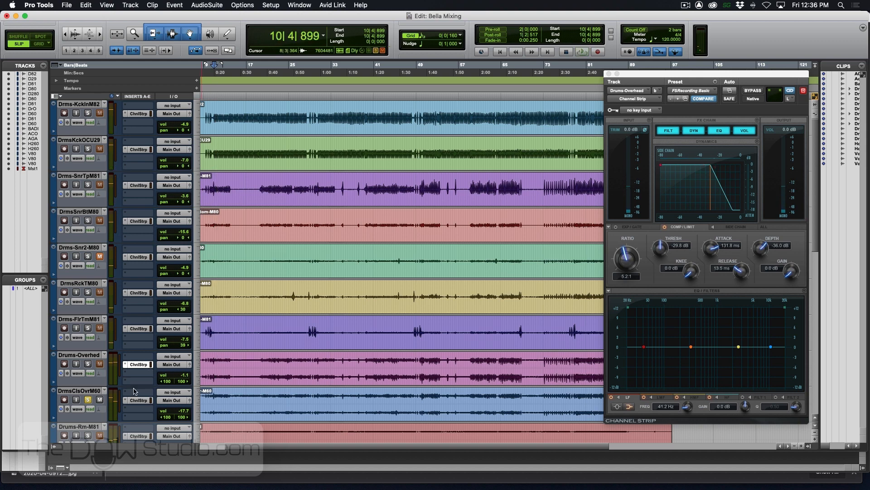
# Copy the overheads' Channel Strip onto the close overhead track and set its compressor threshold to -29.9 dB during playback.
pyautogui.click(142, 402)
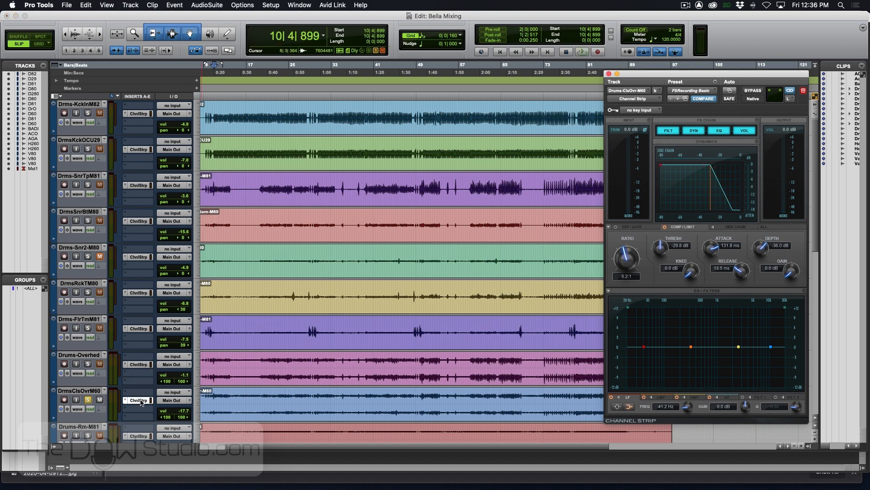
pyautogui.press('space')
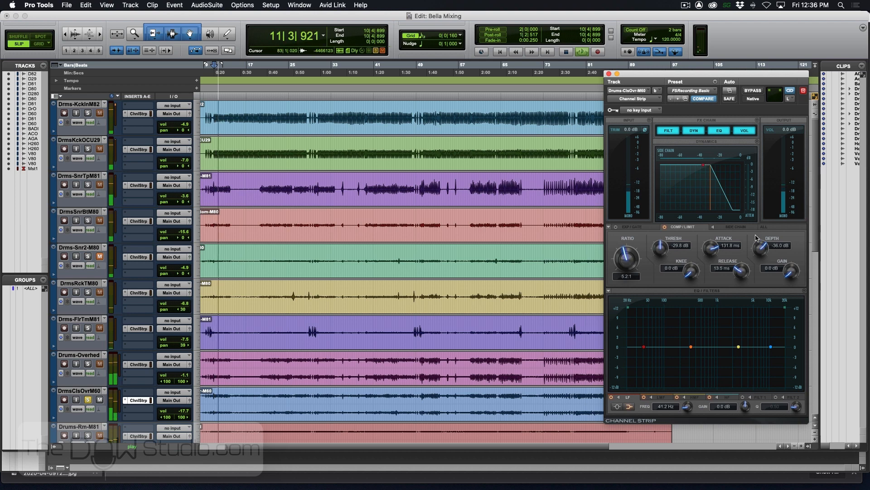
pyautogui.moveTo(660, 250); pyautogui.dragTo(661, 256)
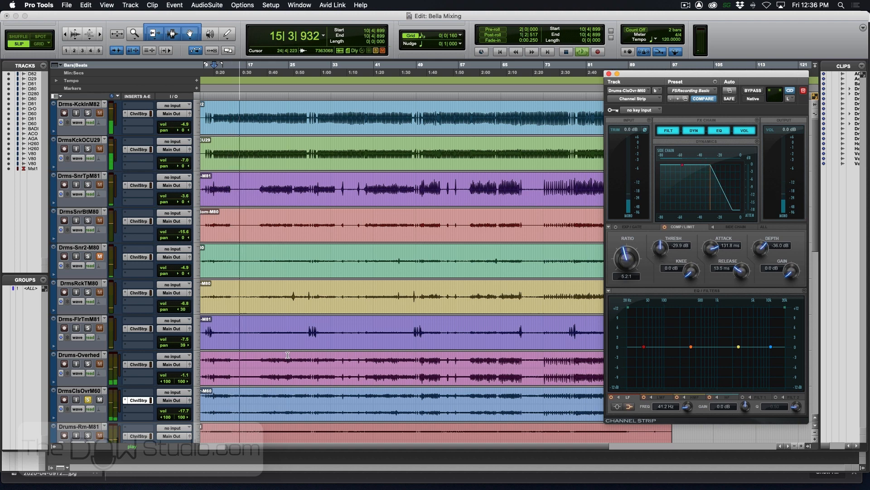
pyautogui.scroll(-2, 109, 368)
pyautogui.press('space')
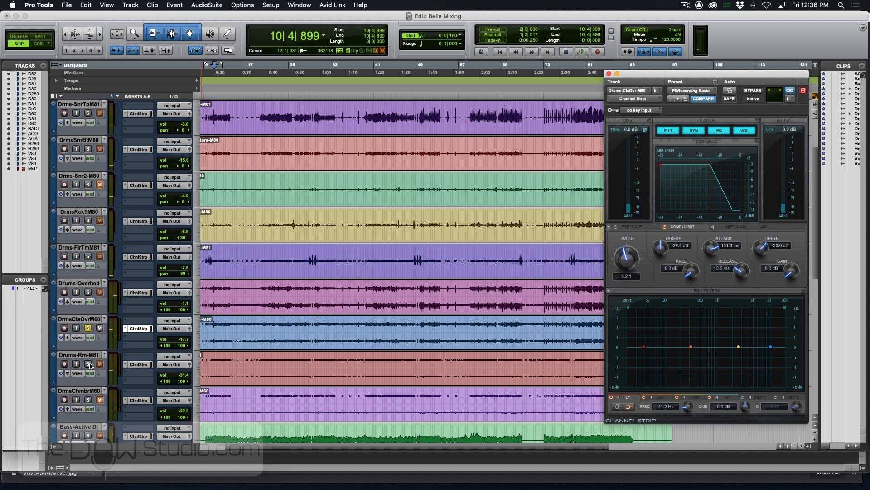
# Solo only the drum room track with the cursor at 11|2|617 and copy the close overhead's Channel Strip onto it.
pyautogui.click(89, 364)
pyautogui.click(217, 360)
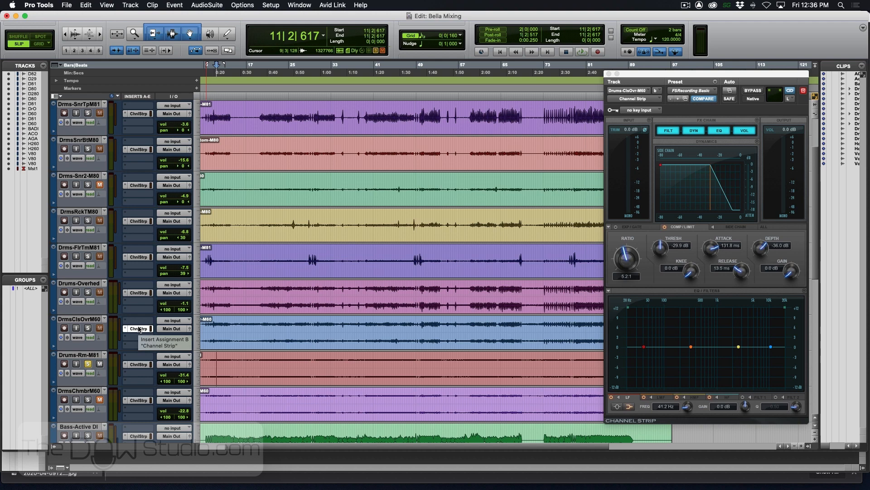
pyautogui.moveTo(139, 329); pyautogui.dragTo(140, 366)
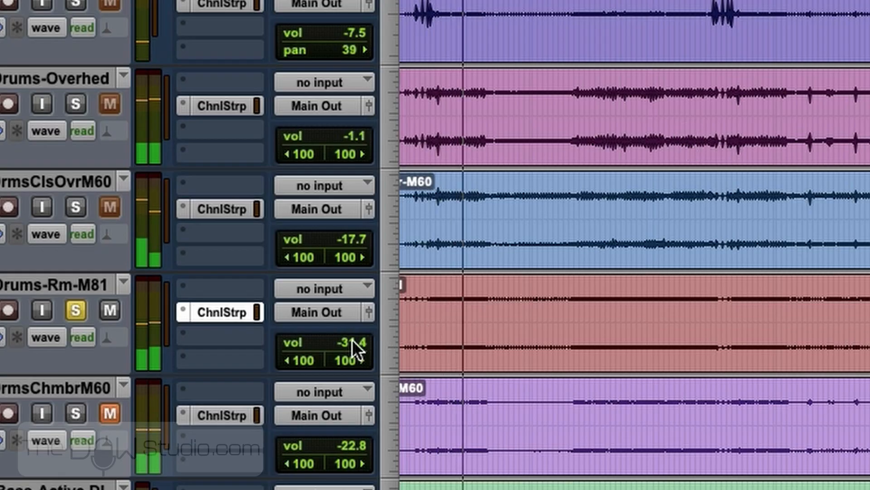
# Raise the room track's volume to -2.0 dB and set its compressor threshold to -44.8 dB.
pyautogui.moveTo(185, 377); pyautogui.dragTo(185, 360)
pyautogui.moveTo(355, 301); pyautogui.dragTo(363, 290)
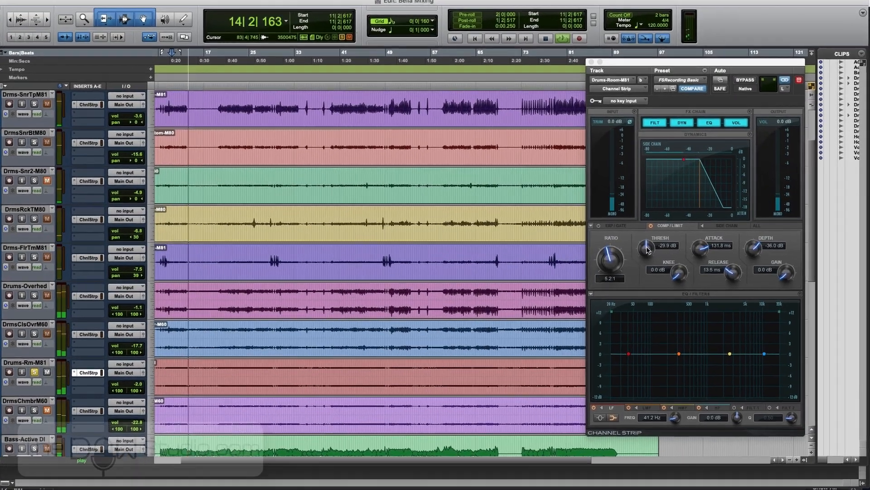
pyautogui.moveTo(660, 248); pyautogui.dragTo(661, 281)
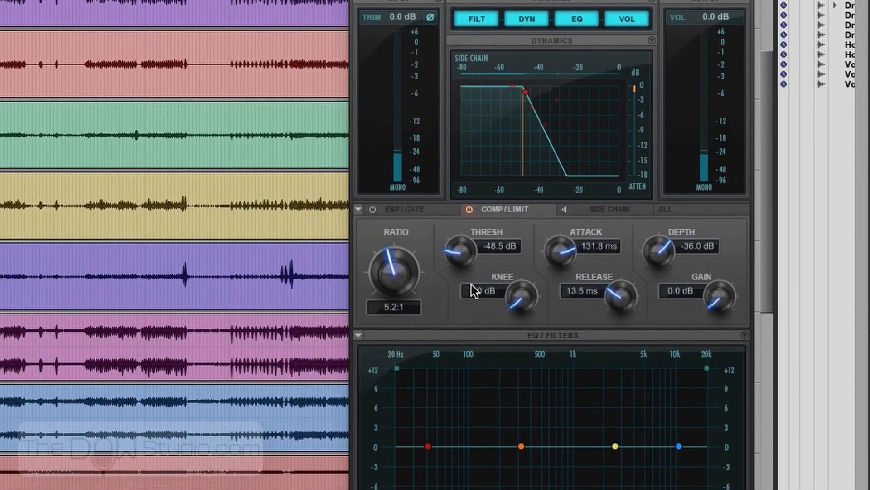
pyautogui.moveTo(573, 261); pyautogui.dragTo(573, 252)
pyautogui.moveTo(460, 250); pyautogui.dragTo(458, 252)
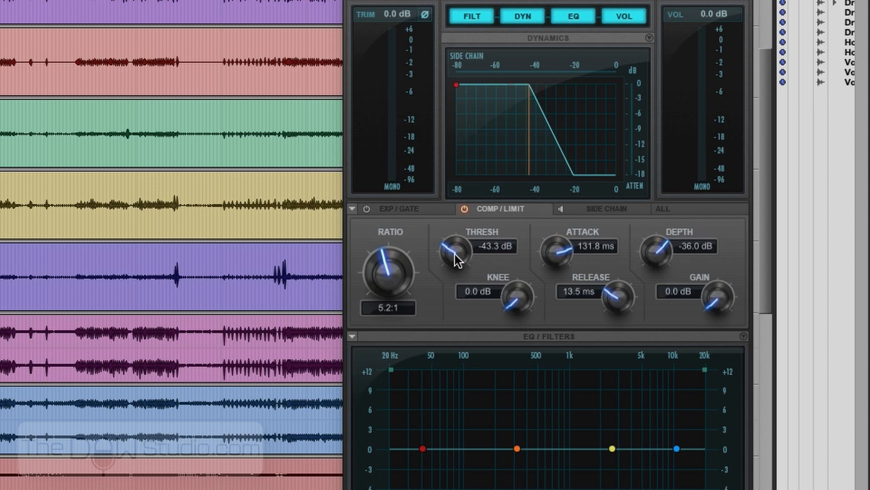
pyautogui.moveTo(455, 255)
pyautogui.mouseDown()
pyautogui.moveTo(451, 245)
pyautogui.moveTo(454, 265)
pyautogui.mouseUp()
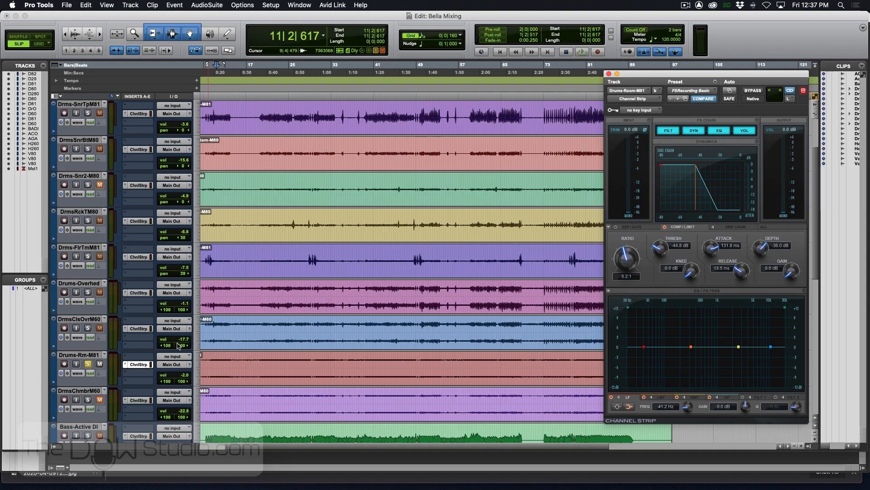
# Select the drum tracks from Kick In through the room mic, solo them together and play from 11|2|617.
pyautogui.scroll(-4, 178, 346)
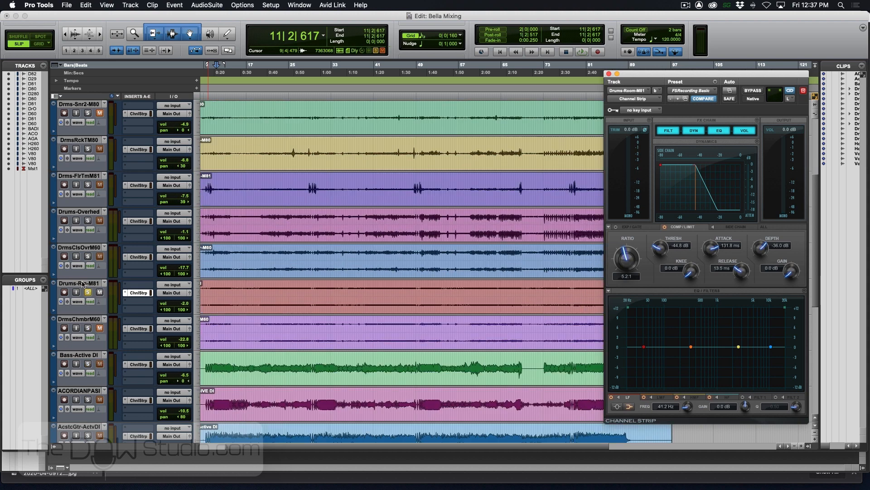
pyautogui.click(82, 284)
pyautogui.scroll(8, 82, 283)
pyautogui.keyDown('shift'); pyautogui.click(82, 105); pyautogui.keyUp('shift')
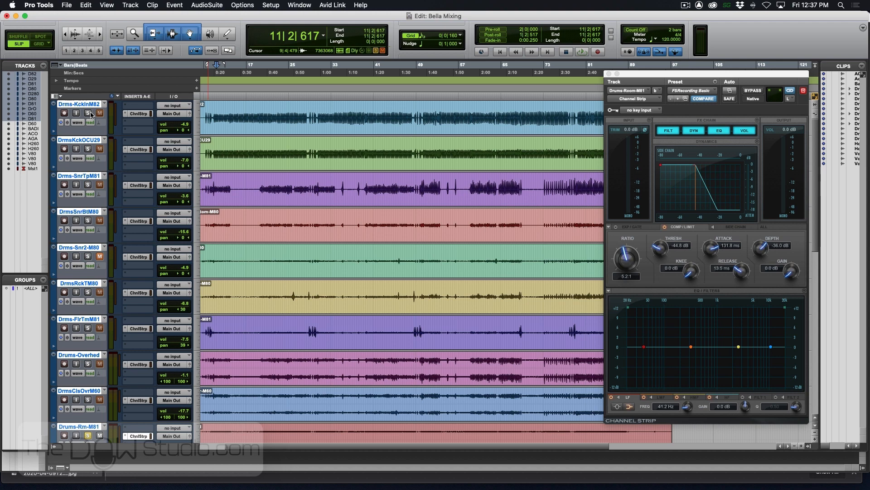
pyautogui.click(89, 113)
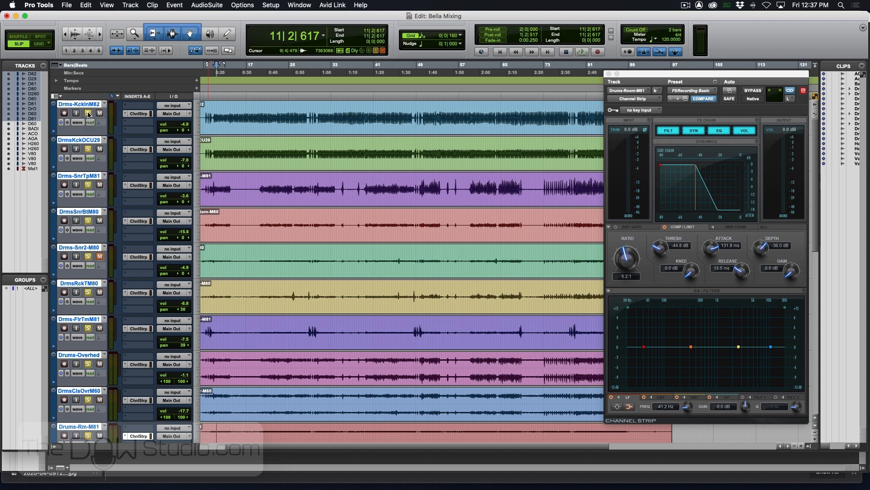
pyautogui.scroll(-6, 273, 208)
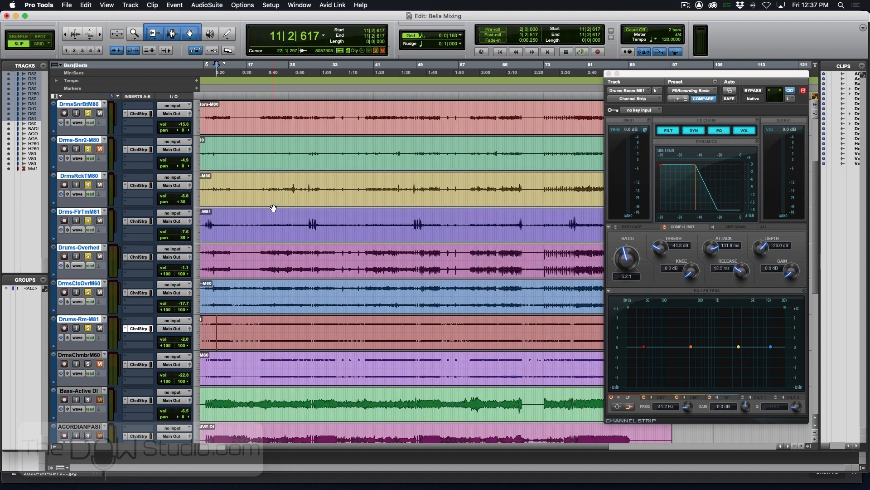
pyautogui.press('space')
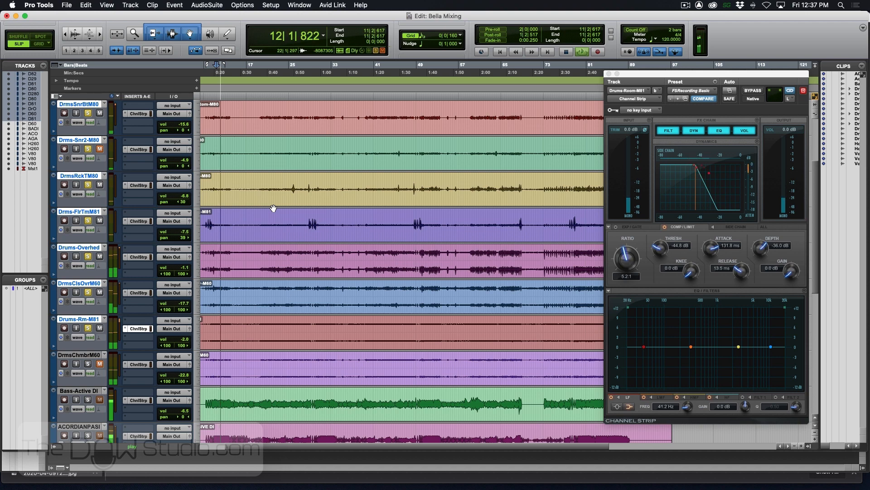
# Switch to the Mix window and toggle bypass on all selected drum tracks' Channel Strips during playback to compare processed and unprocessed sound.
pyautogui.press('super+equal')
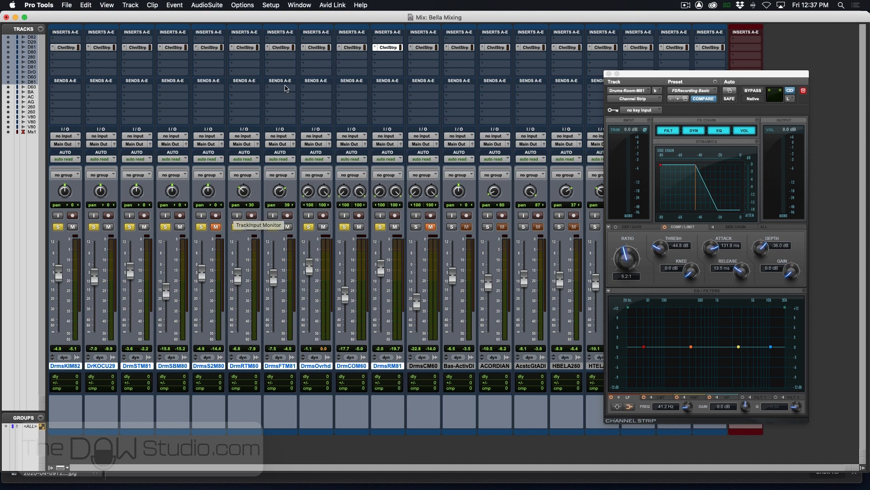
pyautogui.keyDown('alt'); pyautogui.keyDown('shift'); pyautogui.keyDown('super'); pyautogui.click(319, 47); pyautogui.keyUp('super'); pyautogui.keyUp('shift'); pyautogui.keyUp('alt')
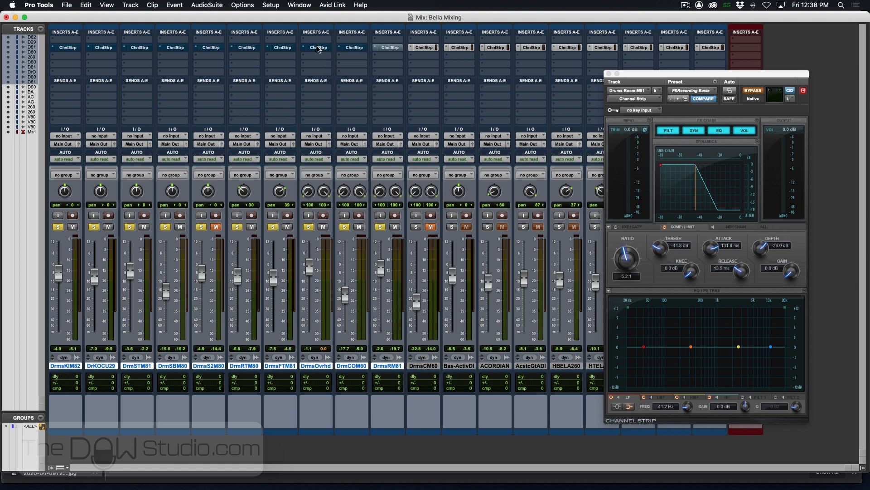
pyautogui.press('space')
pyautogui.keyDown('alt'); pyautogui.keyDown('super'); pyautogui.click(318, 47); pyautogui.keyUp('super'); pyautogui.keyUp('alt')
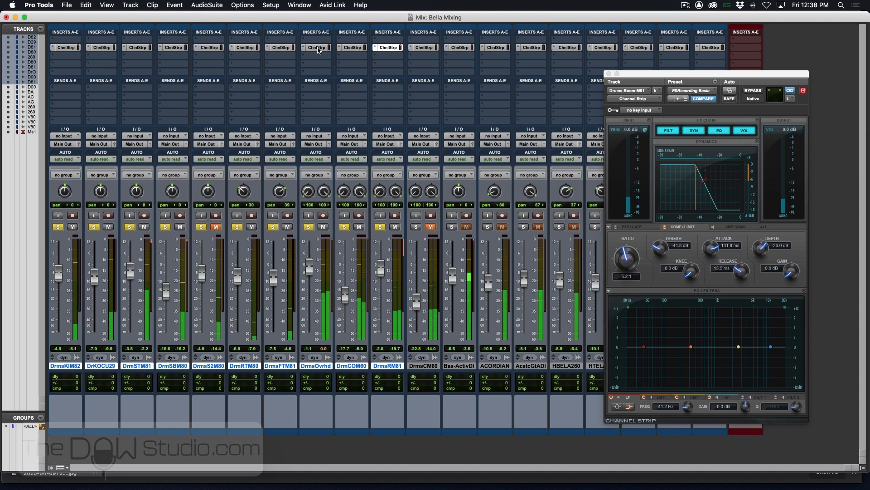
pyautogui.keyDown('alt'); pyautogui.keyDown('super'); pyautogui.click(318, 48); pyautogui.keyUp('super'); pyautogui.keyUp('alt')
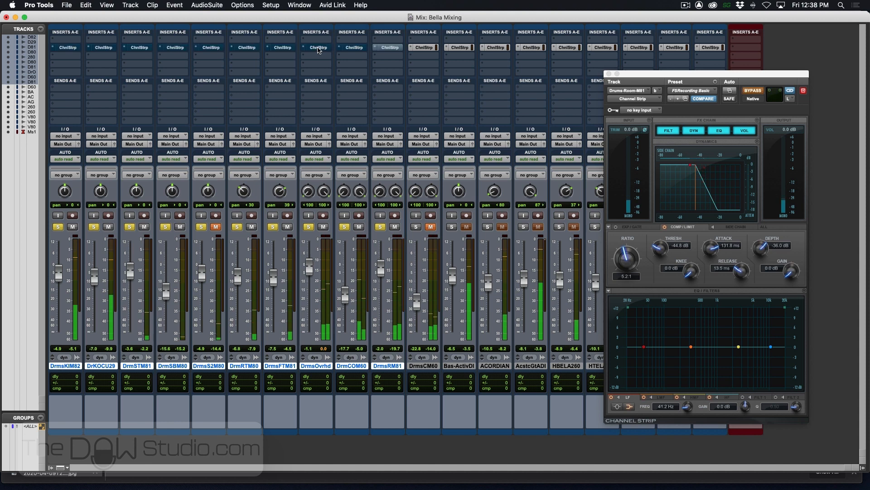
pyautogui.keyDown('alt'); pyautogui.keyDown('super'); pyautogui.click(318, 47); pyautogui.keyUp('super'); pyautogui.keyUp('alt')
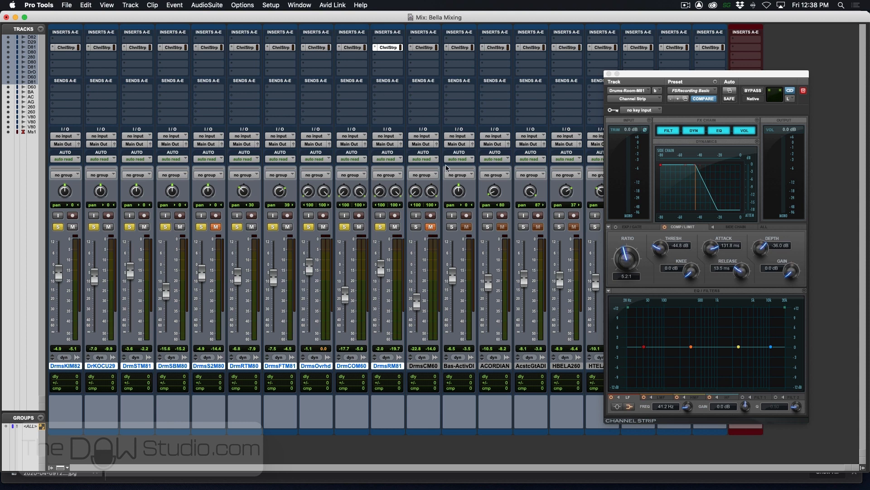
# Solo only the bass track, open its Channel Strip and set the compressor attack to 204.2 µs and threshold to -24.7 dB during playback.
pyautogui.keyDown('super'); pyautogui.click(452, 227); pyautogui.keyUp('super')
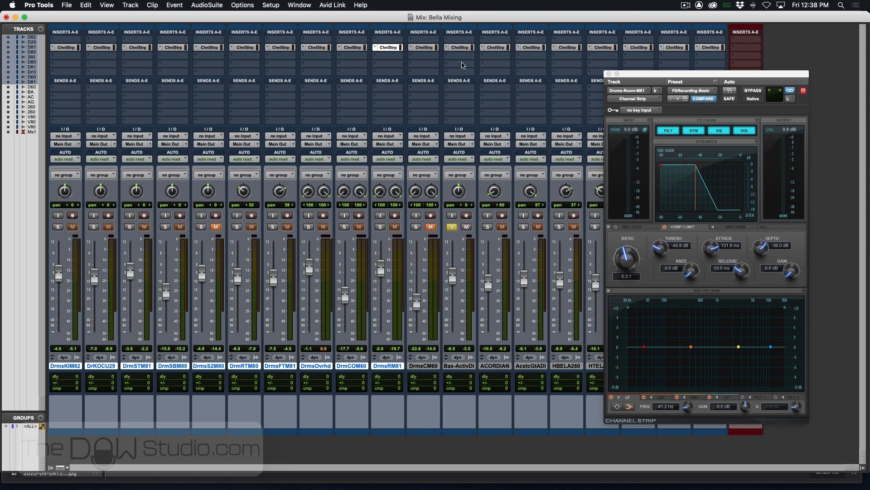
pyautogui.click(461, 48)
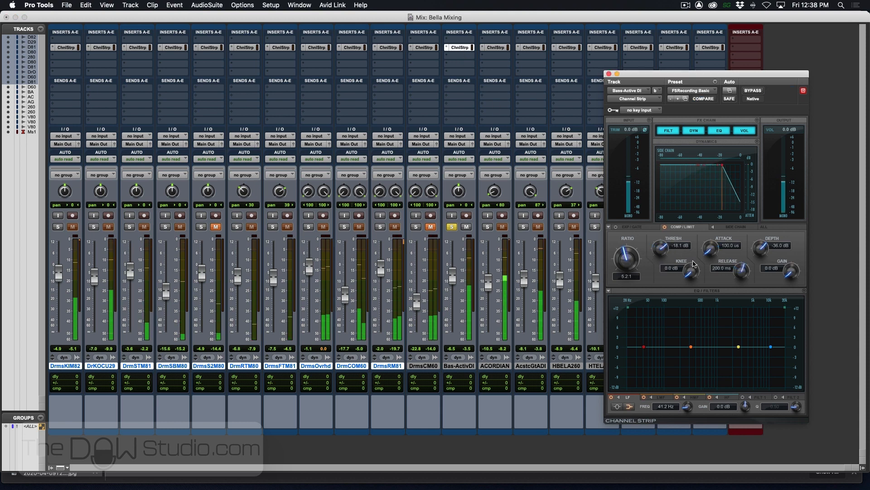
pyautogui.press('space')
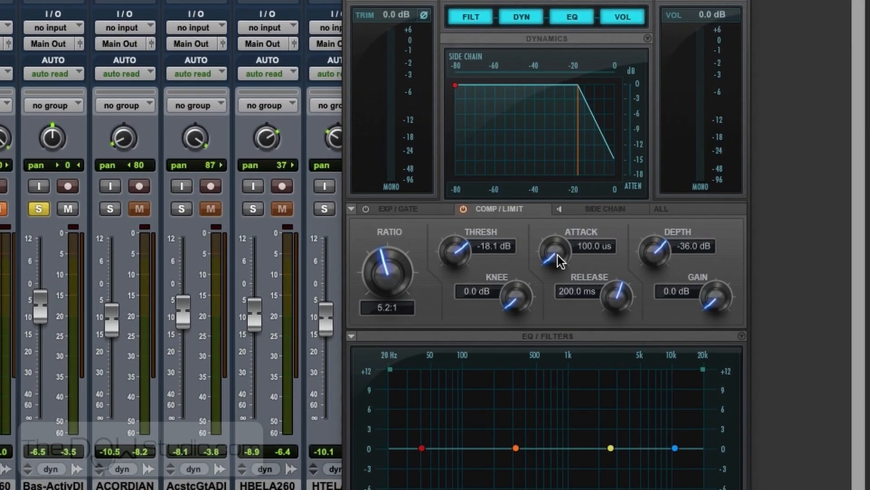
pyautogui.moveTo(558, 255); pyautogui.dragTo(557, 241)
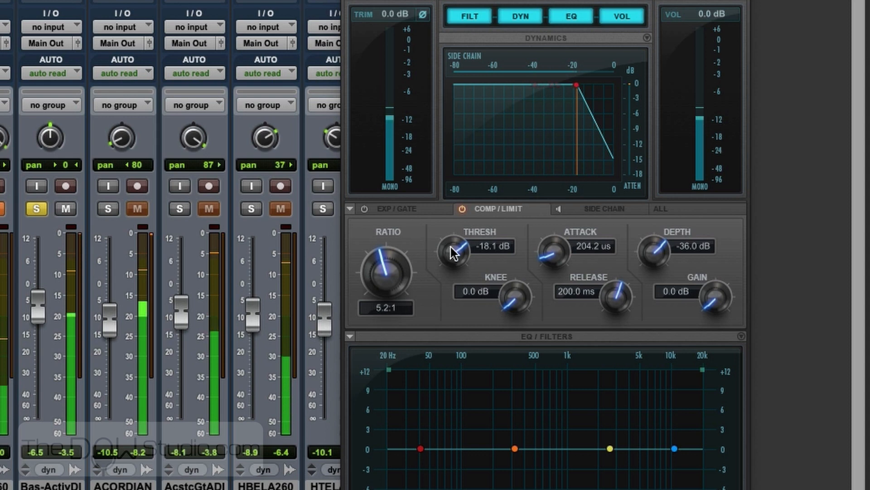
pyautogui.moveTo(456, 265); pyautogui.dragTo(457, 321)
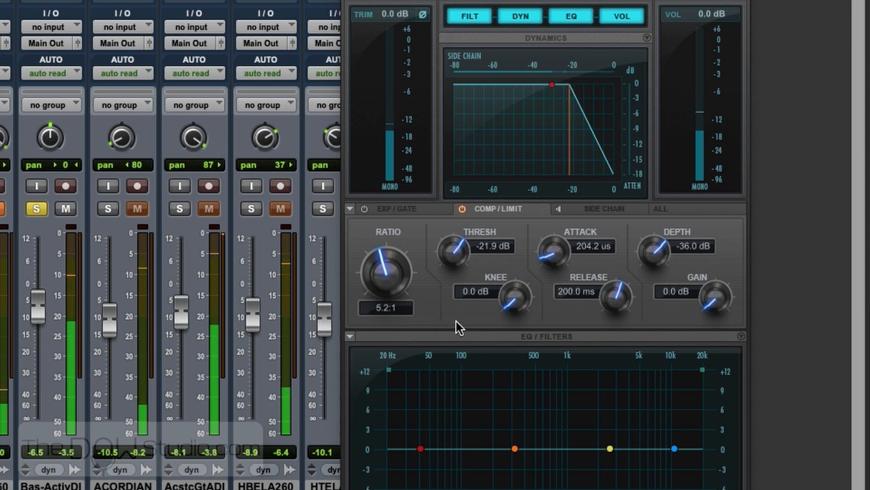
pyautogui.moveTo(457, 255); pyautogui.dragTo(462, 292)
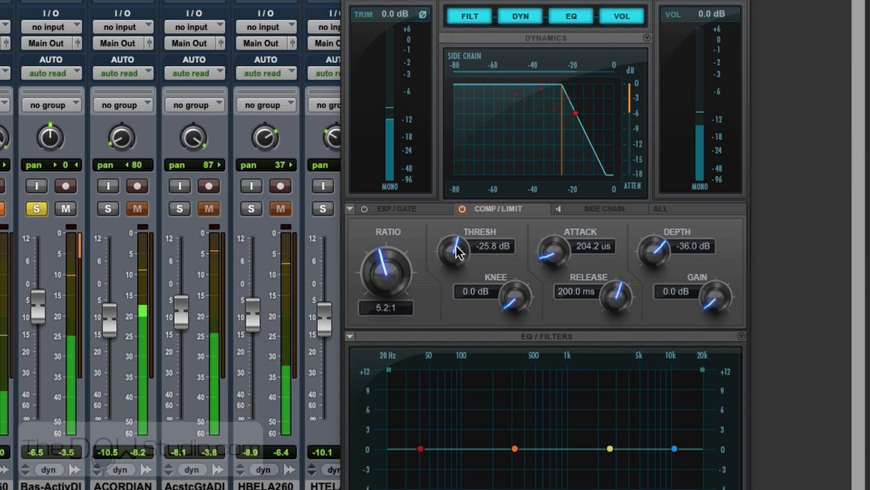
pyautogui.moveTo(462, 263)
pyautogui.mouseDown()
pyautogui.moveTo(457, 243)
pyautogui.moveTo(459, 250)
pyautogui.mouseUp()
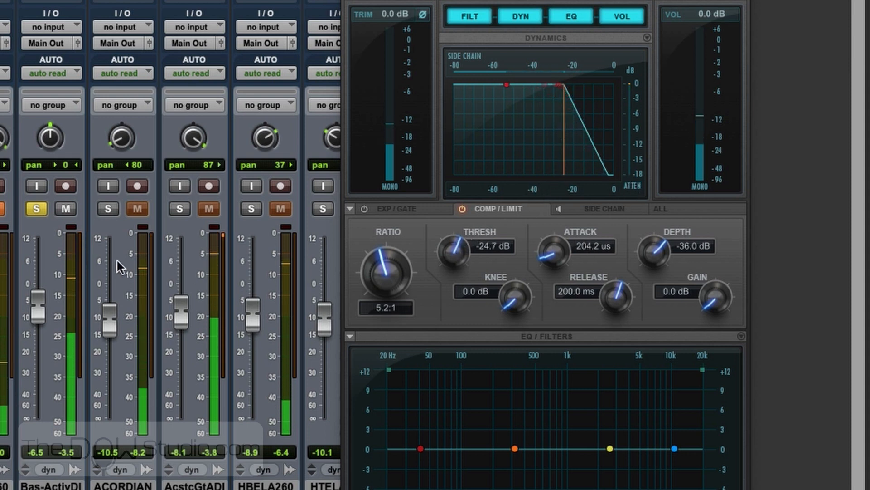
# Solo the accordion track and set its Channel Strip compressor to -24.4 dB threshold, 53.7 ms attack and 166.4 ms release.
pyautogui.click(107, 209)
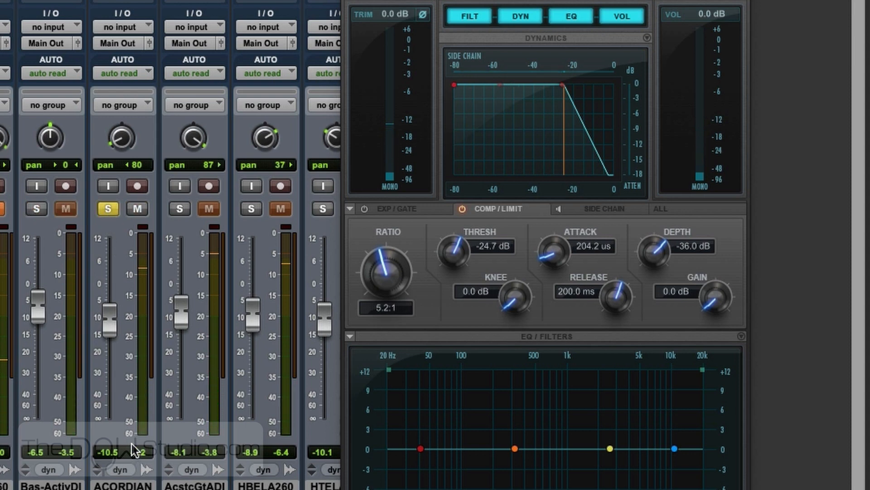
pyautogui.click(122, 1)
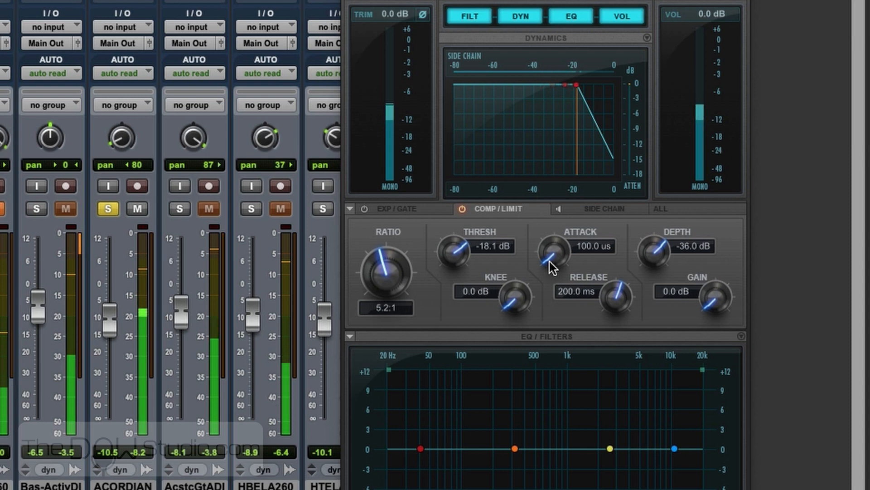
pyautogui.moveTo(457, 261); pyautogui.dragTo(457, 296)
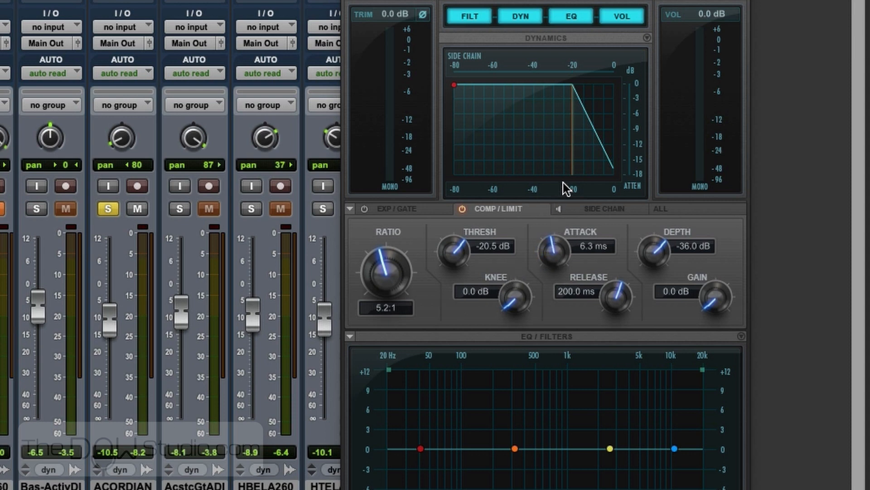
pyautogui.moveTo(563, 182); pyautogui.dragTo(575, 135)
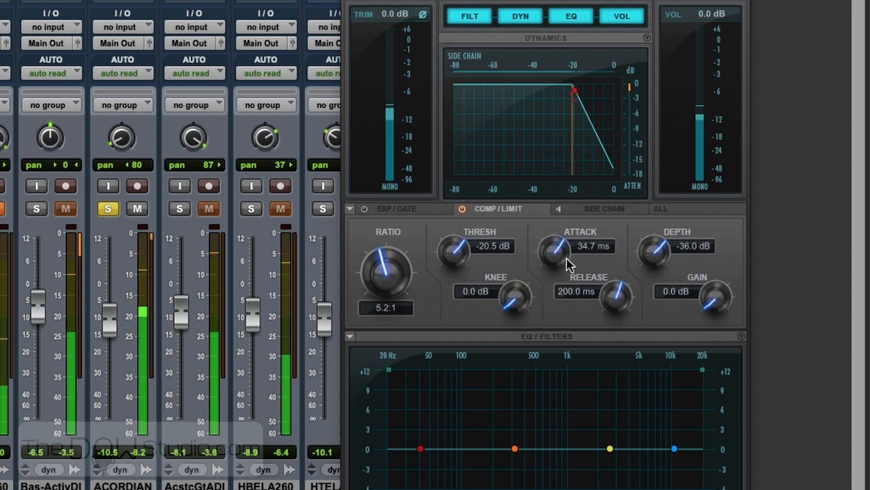
pyautogui.moveTo(570, 265); pyautogui.dragTo(574, 254)
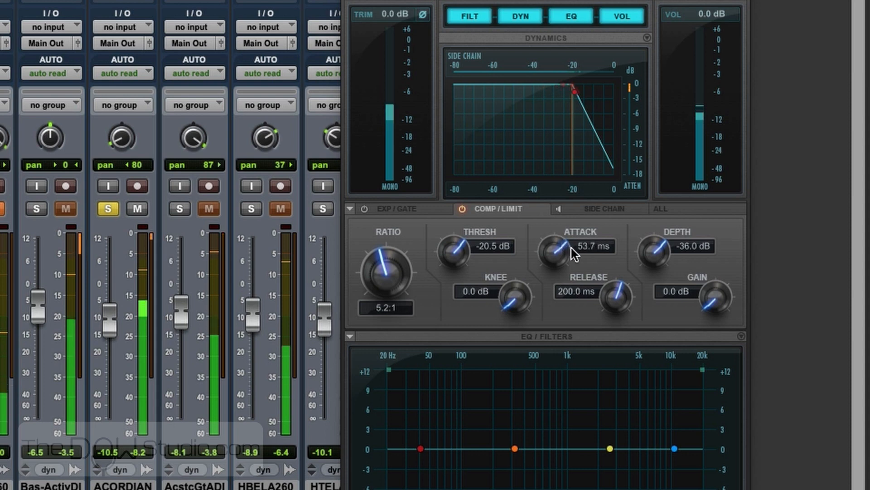
pyautogui.moveTo(617, 292); pyautogui.dragTo(613, 307)
pyautogui.moveTo(478, 245); pyautogui.dragTo(462, 303)
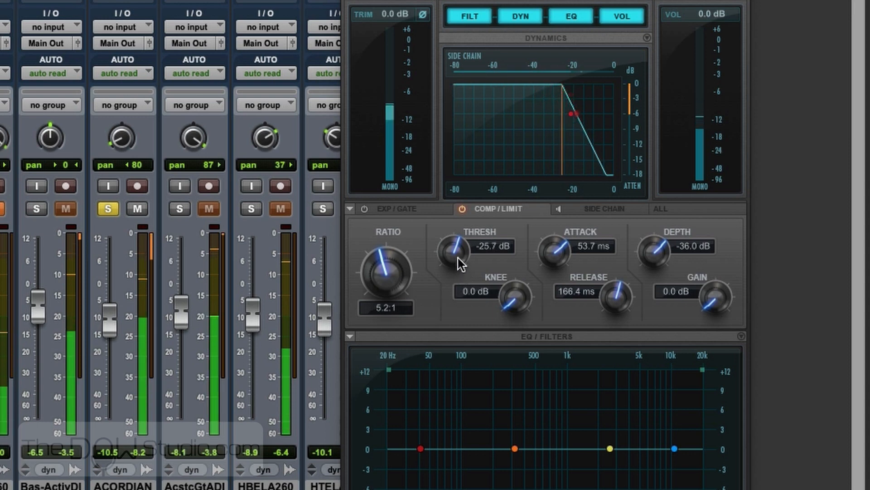
pyautogui.moveTo(458, 257); pyautogui.dragTo(459, 240)
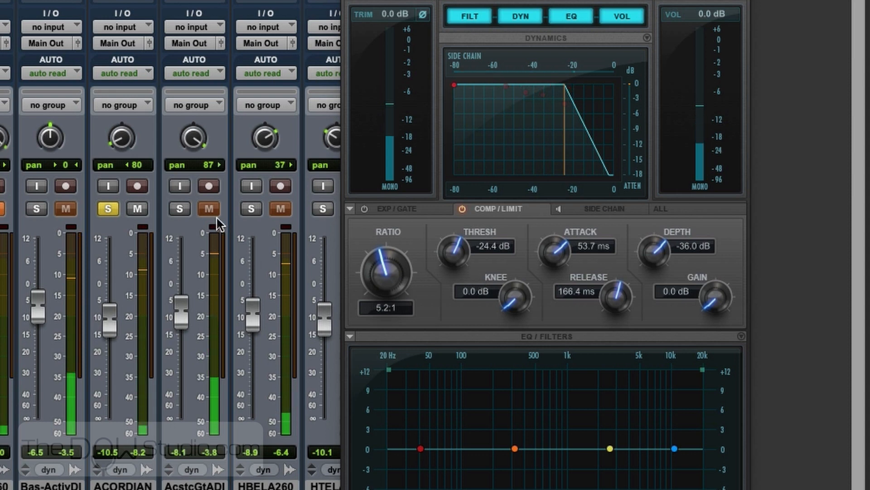
# Solo the acoustic guitar DI track and set its Channel Strip compressor to -21.2 dB threshold and 2.1 ms attack during playback.
pyautogui.click(184, 207)
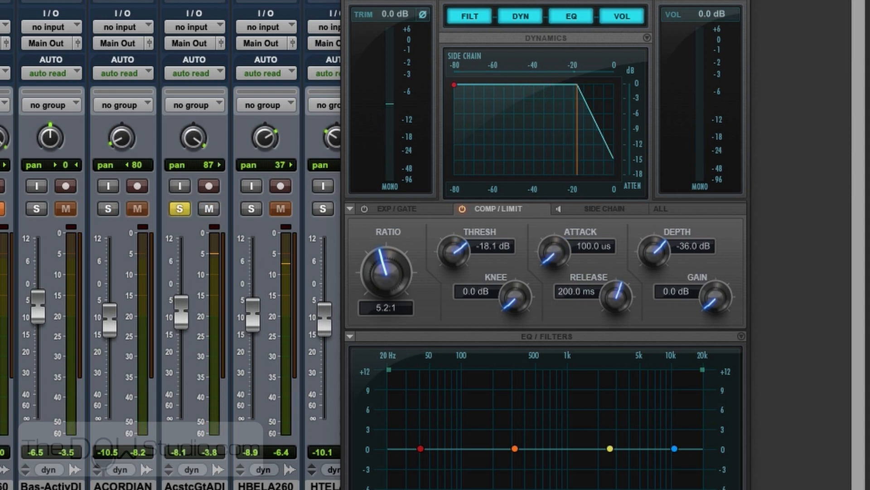
pyautogui.press('space')
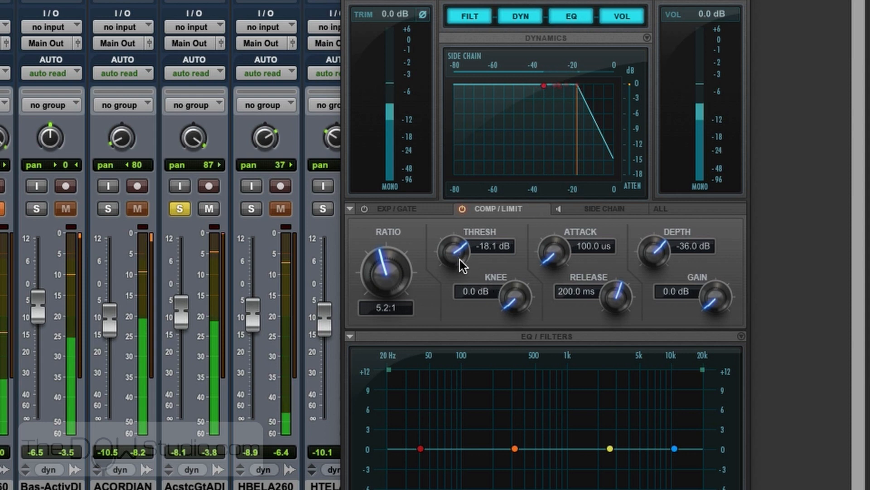
pyautogui.moveTo(459, 259); pyautogui.dragTo(462, 274)
pyautogui.moveTo(558, 257); pyautogui.dragTo(569, 208)
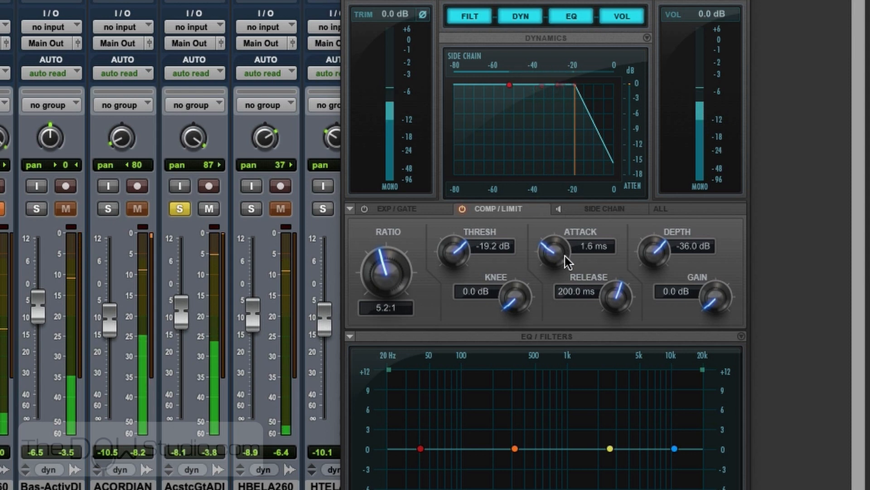
pyautogui.moveTo(564, 252); pyautogui.dragTo(563, 244)
pyautogui.moveTo(460, 250); pyautogui.dragTo(460, 274)
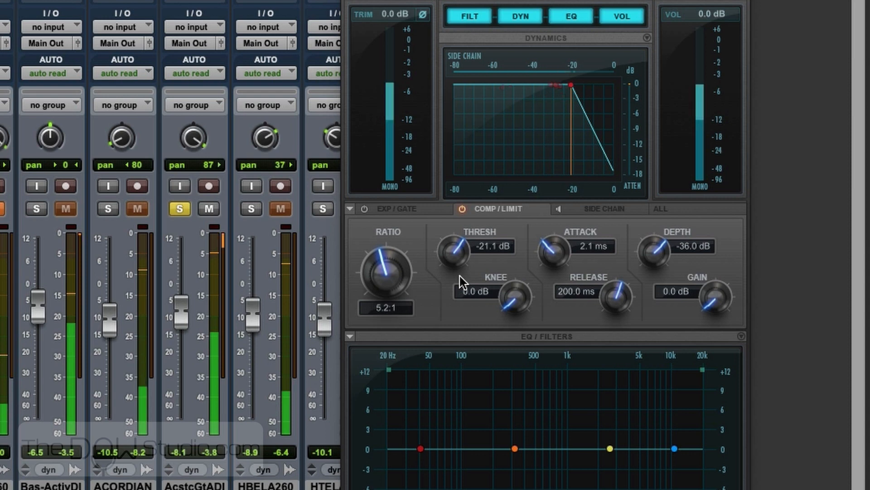
pyautogui.moveTo(459, 256); pyautogui.dragTo(458, 259)
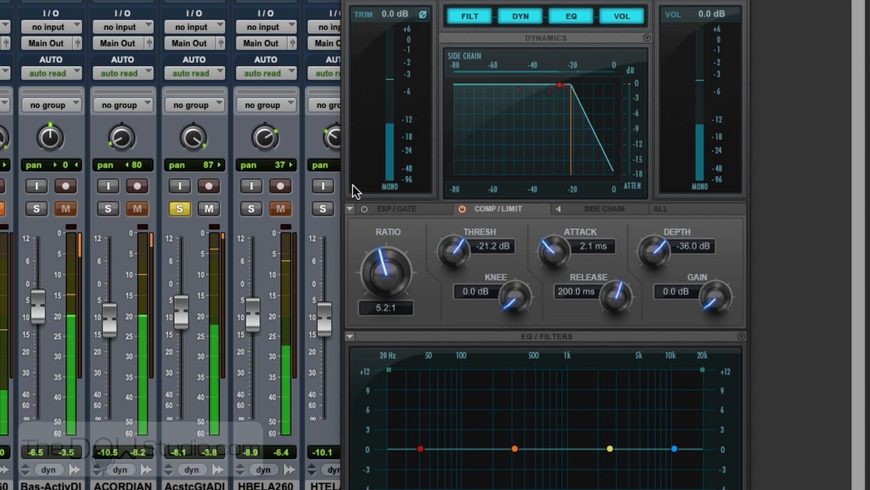
# Solo the HBELA260 track, lower its Channel Strip compressor threshold and set the attack to 275.4 µs.
pyautogui.click(251, 207)
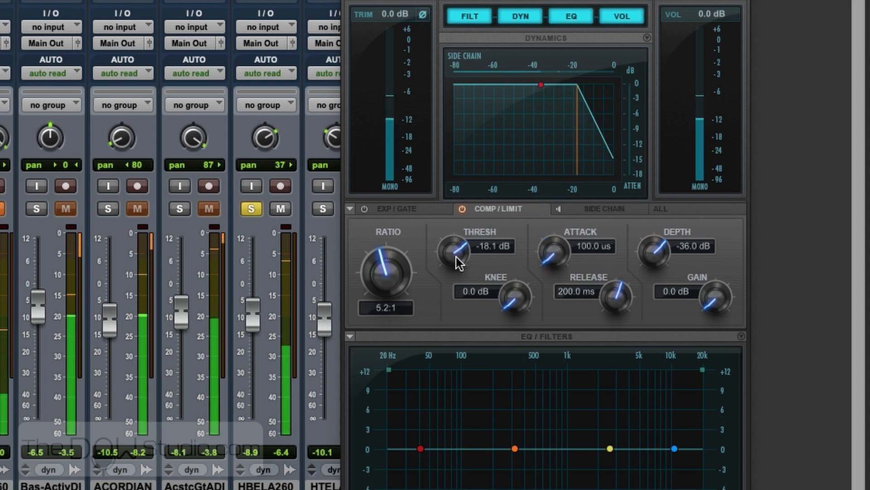
pyautogui.moveTo(456, 256); pyautogui.dragTo(454, 321)
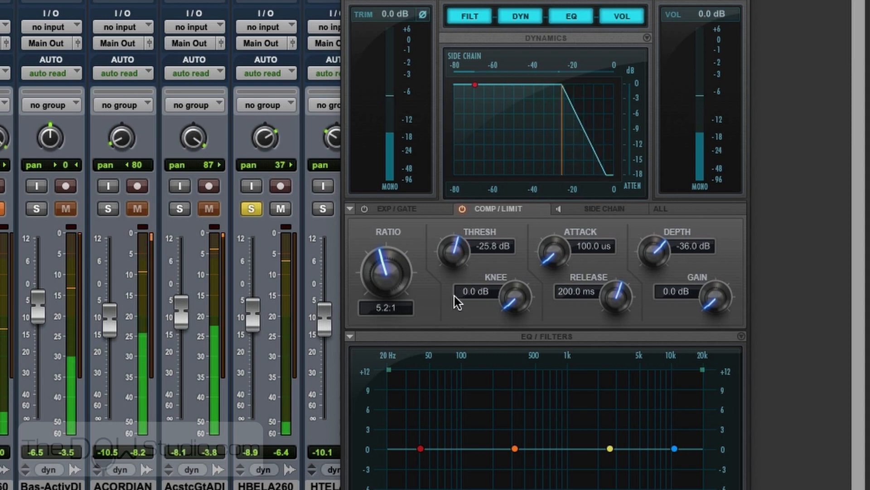
pyautogui.moveTo(457, 258); pyautogui.dragTo(459, 287)
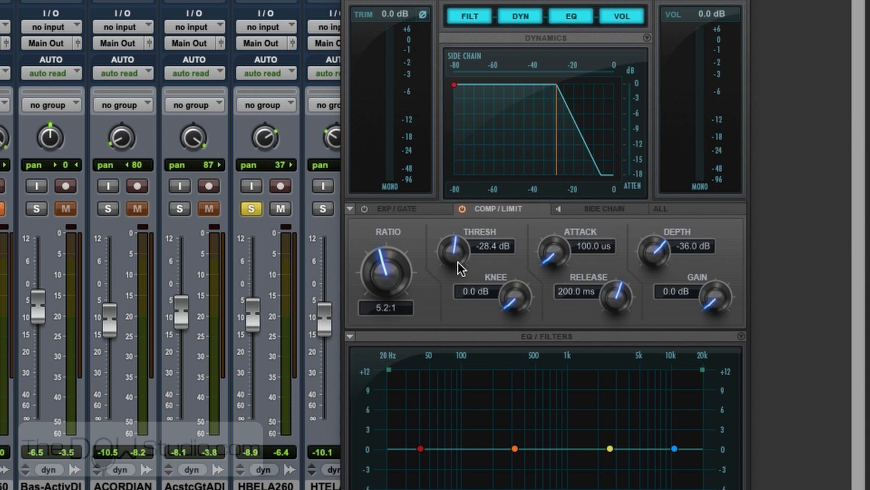
pyautogui.moveTo(458, 262); pyautogui.dragTo(456, 262)
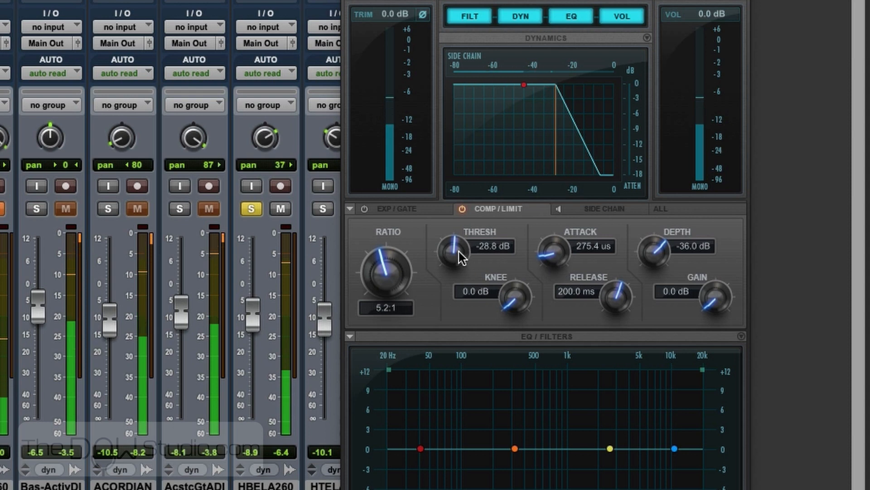
pyautogui.moveTo(459, 251); pyautogui.dragTo(454, 324)
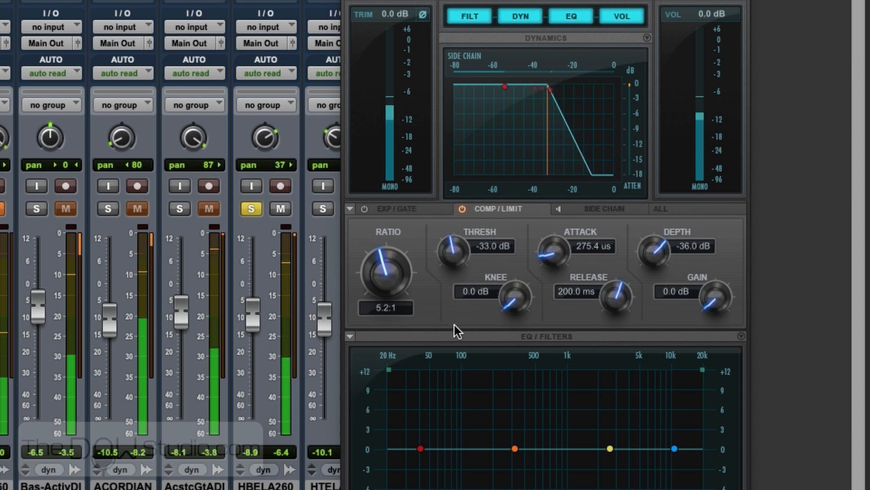
pyautogui.moveTo(459, 258); pyautogui.dragTo(462, 248)
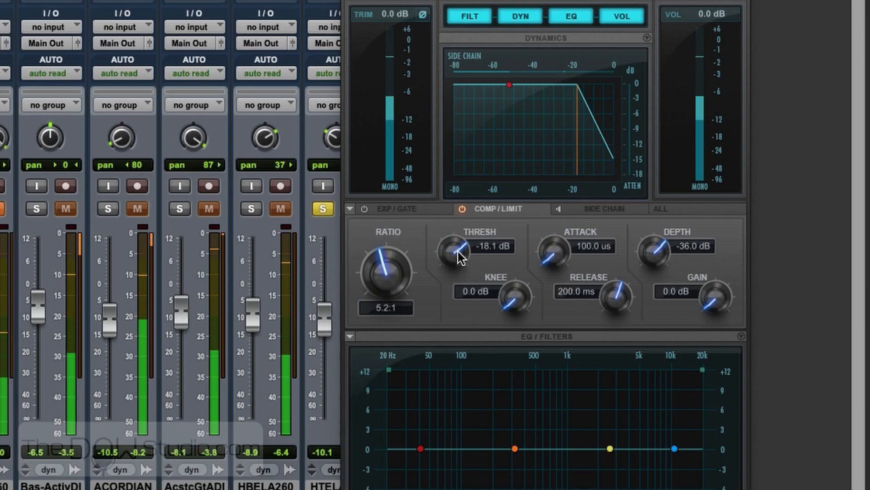
# Set the soloed HTELA260 track's compressor threshold to -29.3 dB and attack to 426.6 µs, stop playback and close the Channel Strip window.
pyautogui.moveTo(458, 253); pyautogui.dragTo(464, 317)
pyautogui.moveTo(459, 249); pyautogui.dragTo(461, 272)
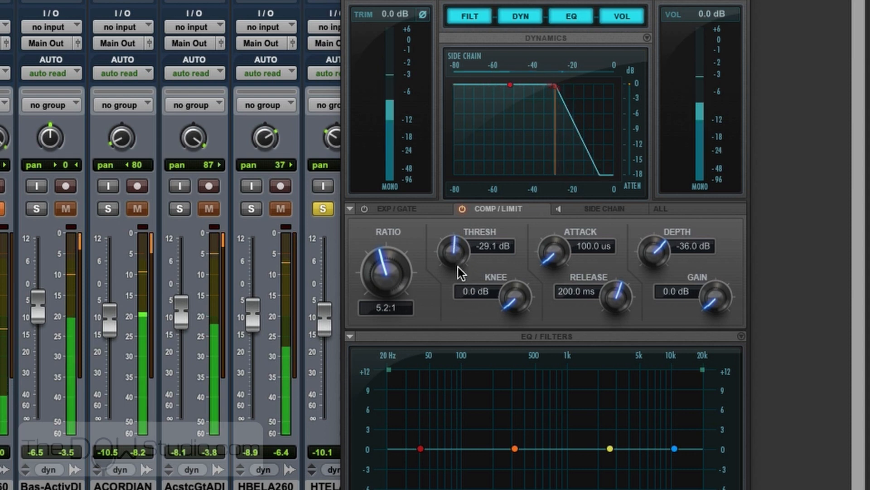
pyautogui.moveTo(569, 258); pyautogui.dragTo(561, 217)
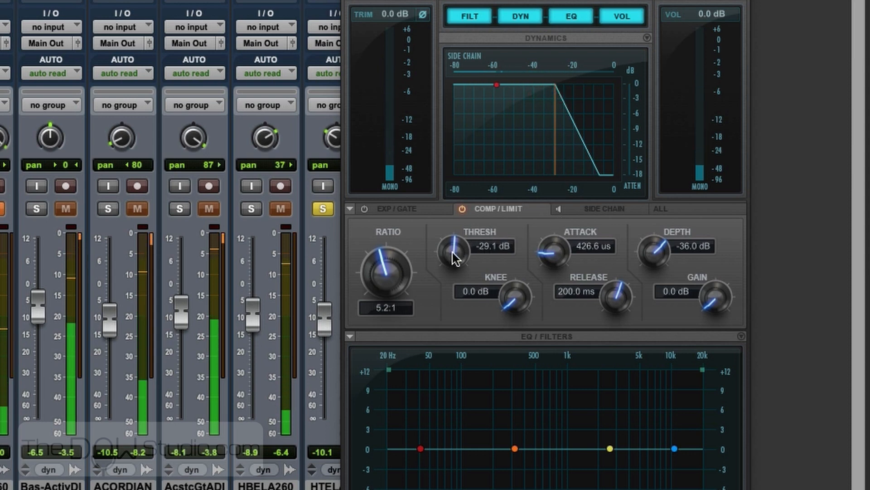
pyautogui.moveTo(452, 248); pyautogui.dragTo(455, 260)
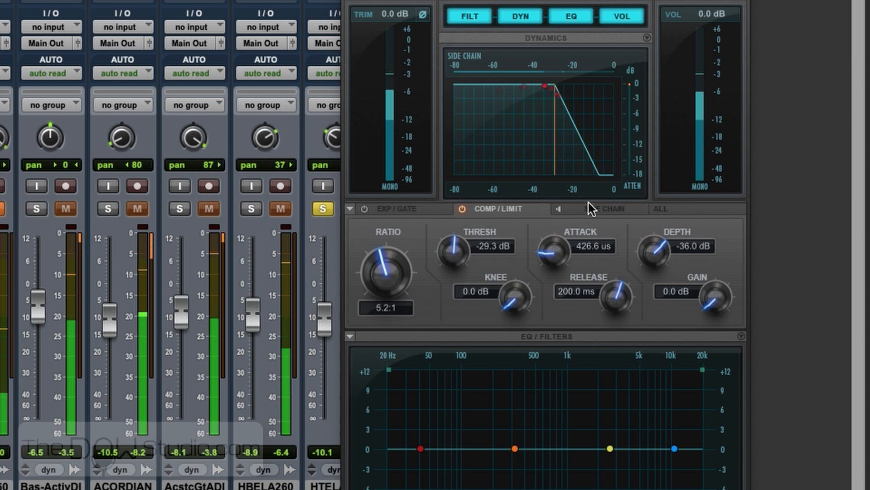
pyautogui.press('space')
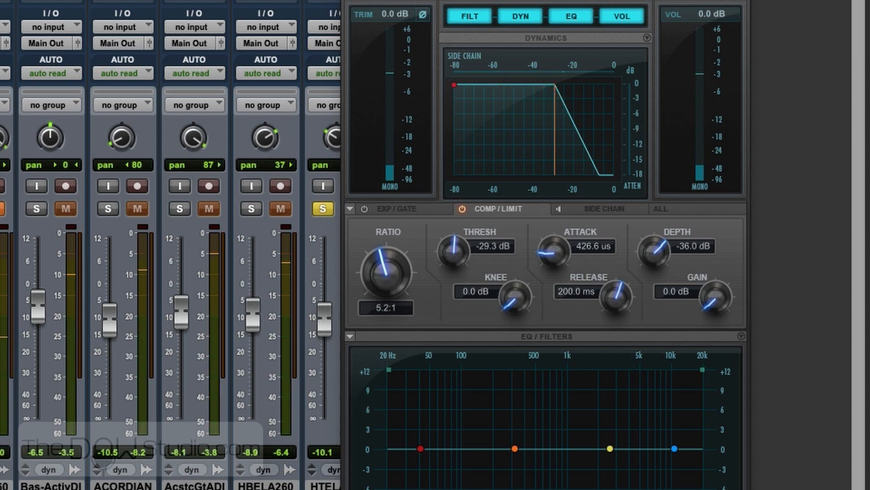
pyautogui.press('super+w')
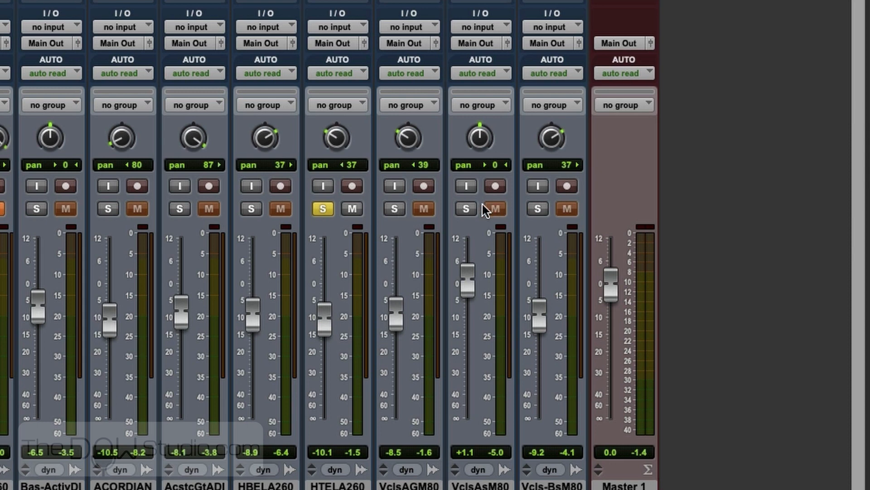
# Solo the centre-panned vocal track, audition it in the Edit window and set its Channel Strip compressor to -21.2 dB threshold and 169.8 µs attack.
pyautogui.click(465, 208)
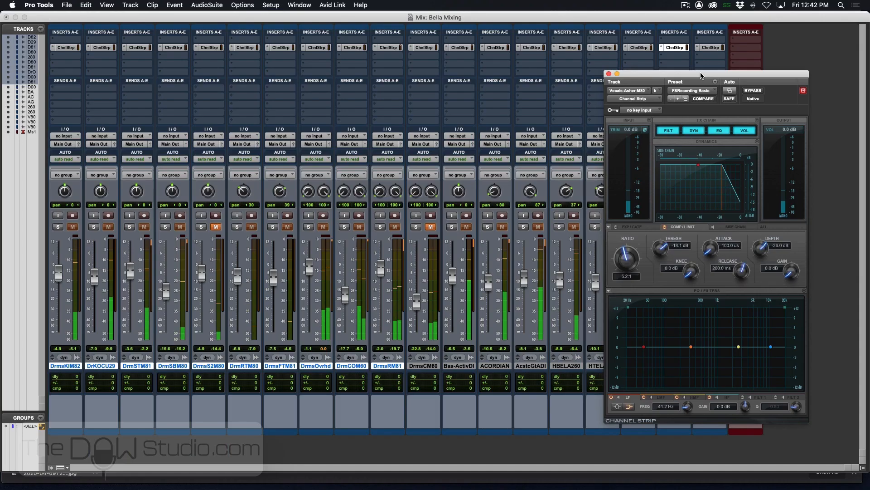
pyautogui.moveTo(701, 76)
pyautogui.mouseDown()
pyautogui.moveTo(475, 58)
pyautogui.moveTo(709, 61)
pyautogui.mouseUp()
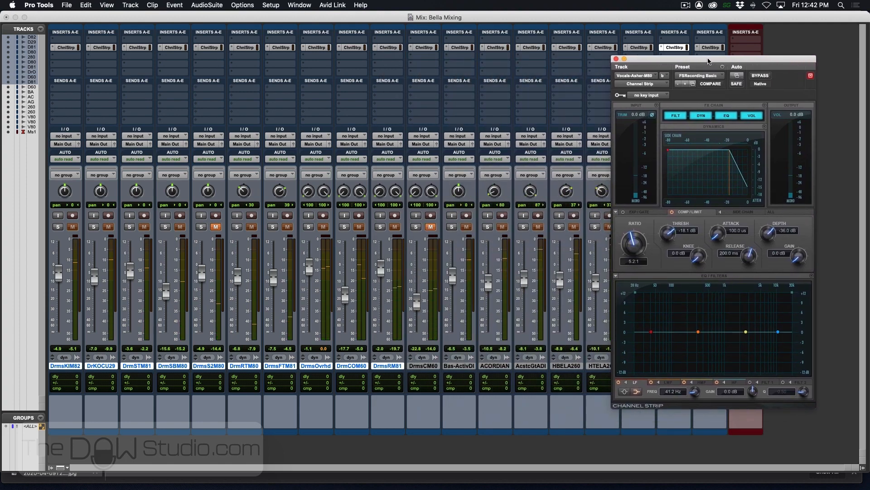
pyautogui.press('super+equal')
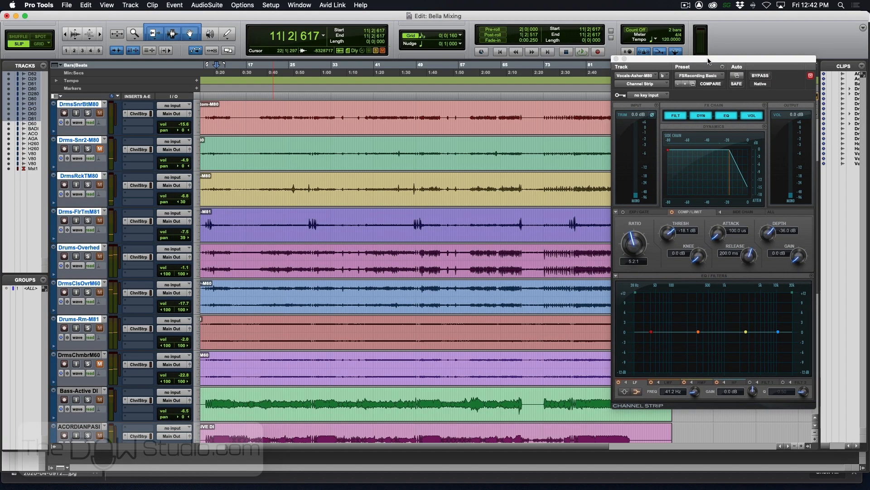
pyautogui.scroll(-7, 366, 252)
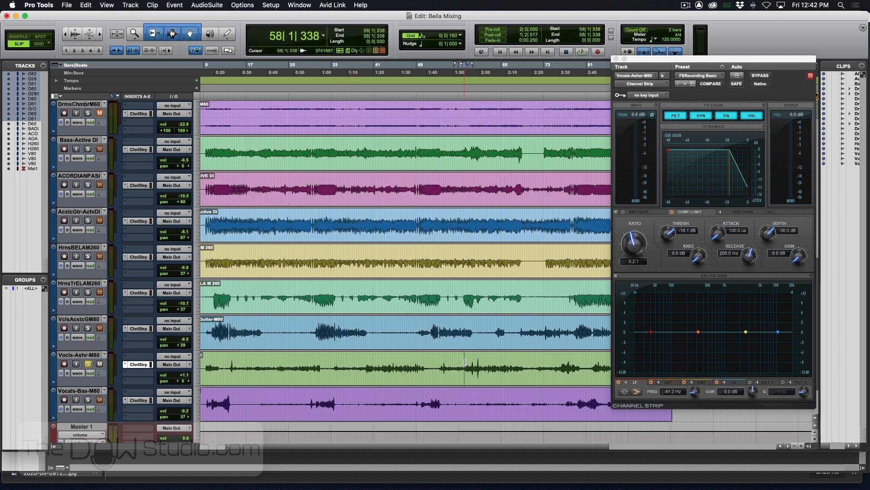
pyautogui.press('space')
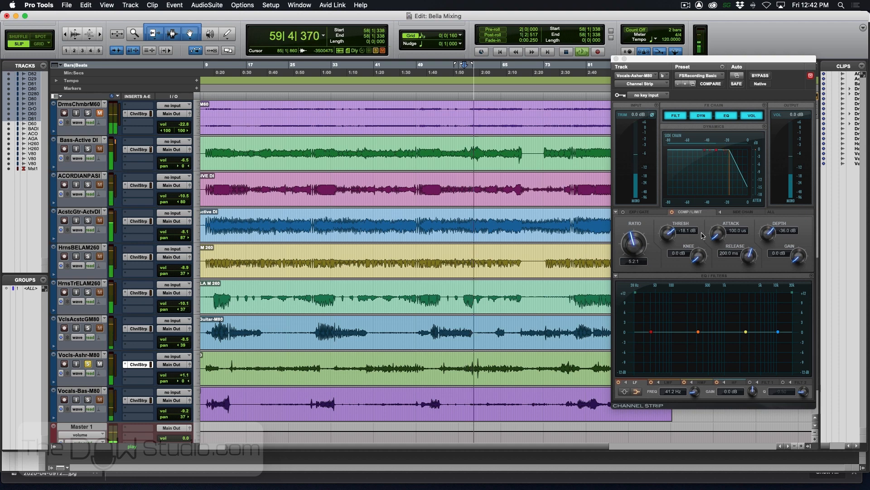
pyautogui.moveTo(668, 236); pyautogui.dragTo(667, 246)
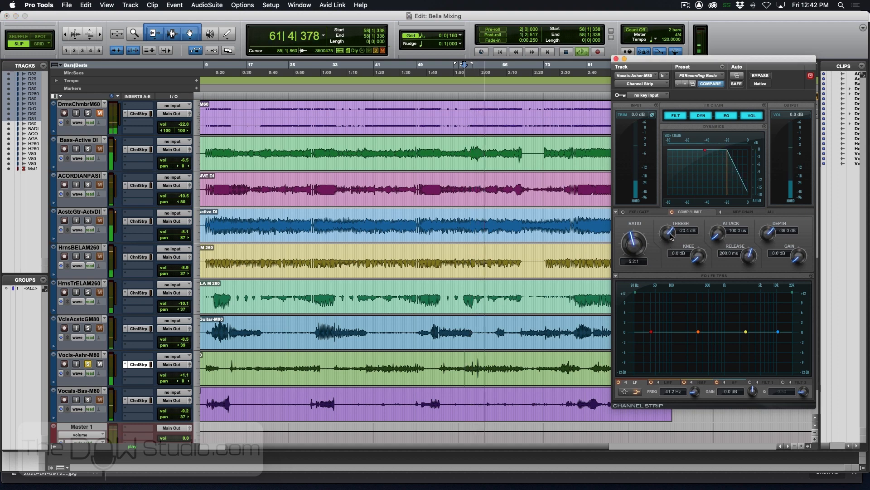
pyautogui.press('space')
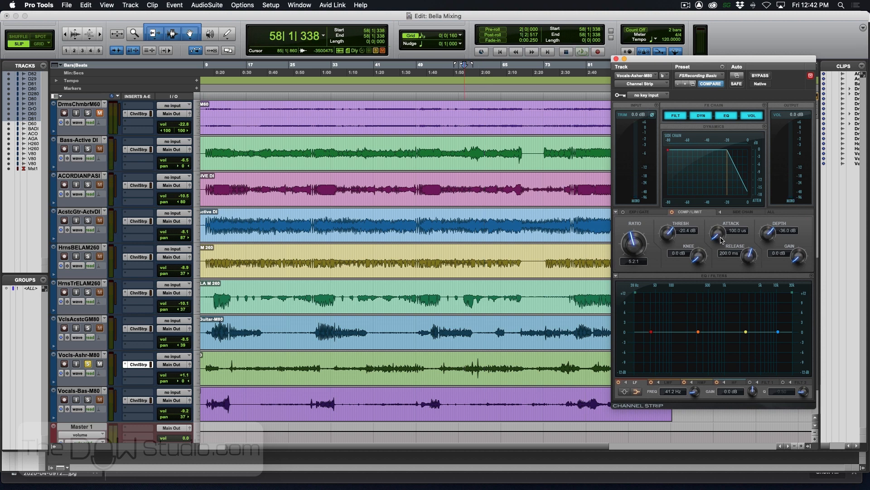
pyautogui.moveTo(667, 235); pyautogui.dragTo(667, 239)
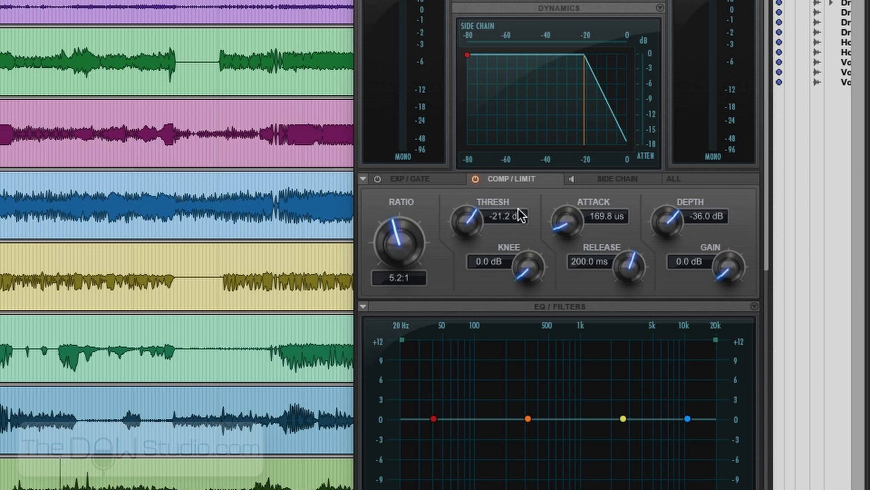
# Lower the soloed vocal's compressor threshold to -23.1 dB during playback and audition further passages of the track.
pyautogui.press('space')
pyautogui.moveTo(475, 213); pyautogui.dragTo(472, 237)
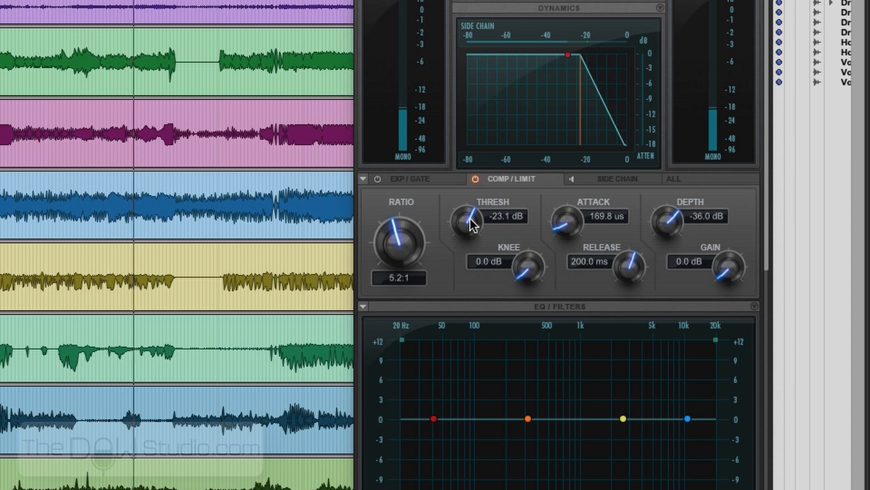
pyautogui.press('space')
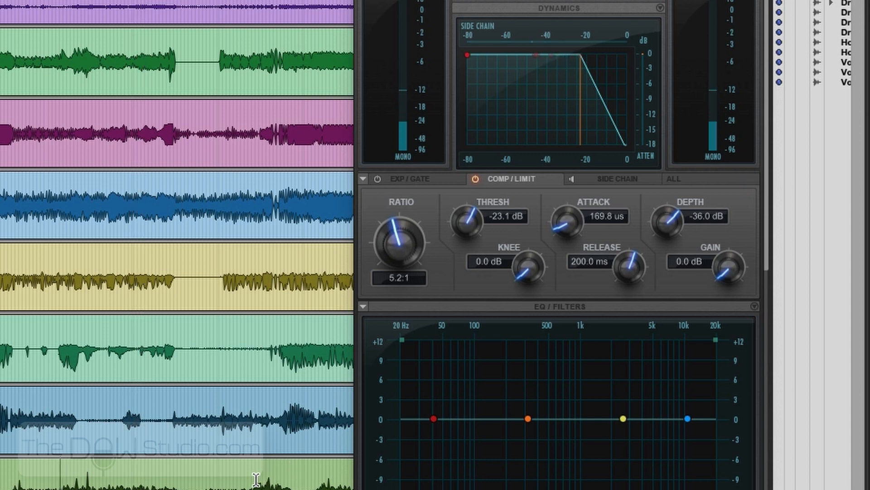
pyautogui.press('space')
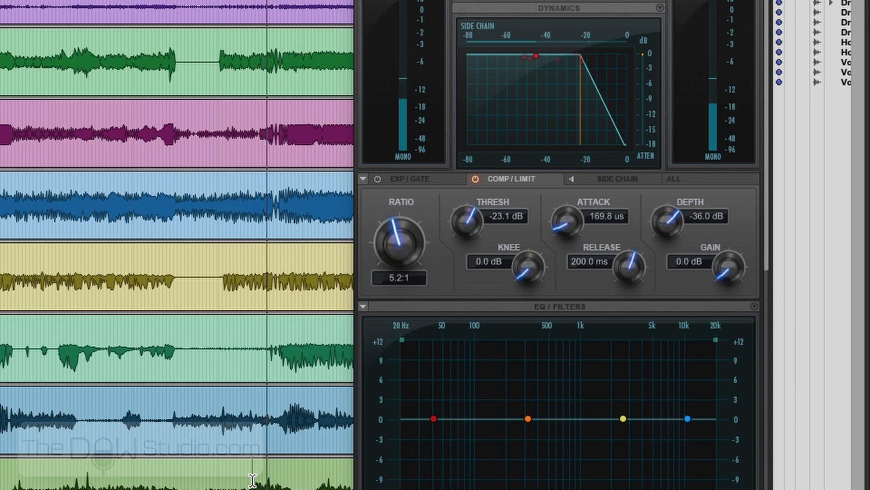
pyautogui.press('space')
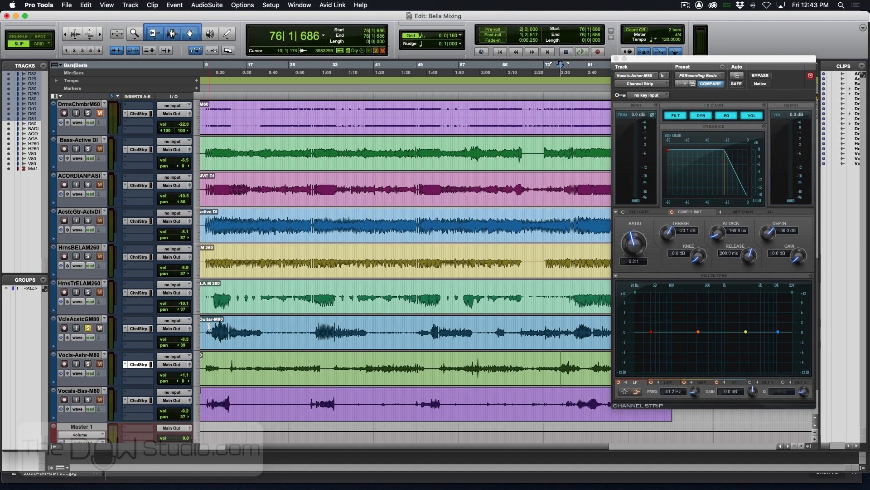
# Play the soloed VclsAcstcGM80 track from its start, lower its compressor threshold past -22.4 dB and set the attack to 1.4 ms.
pyautogui.click(210, 326)
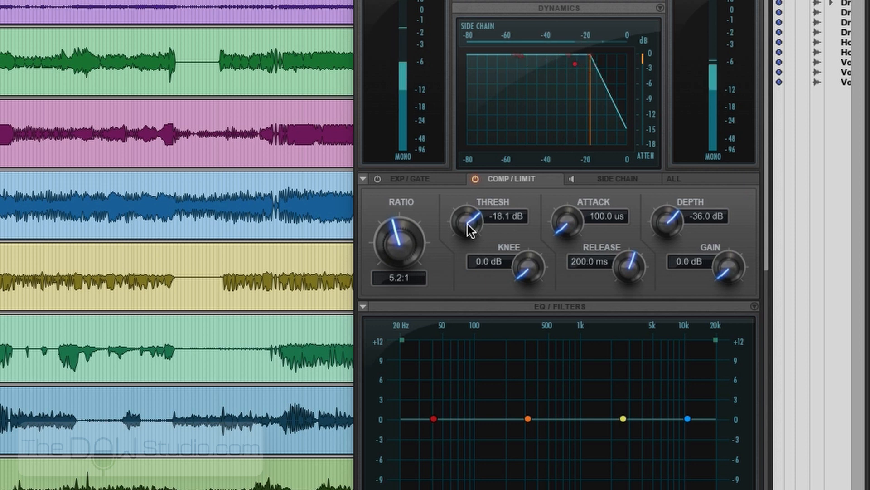
pyautogui.moveTo(471, 230); pyautogui.dragTo(474, 249)
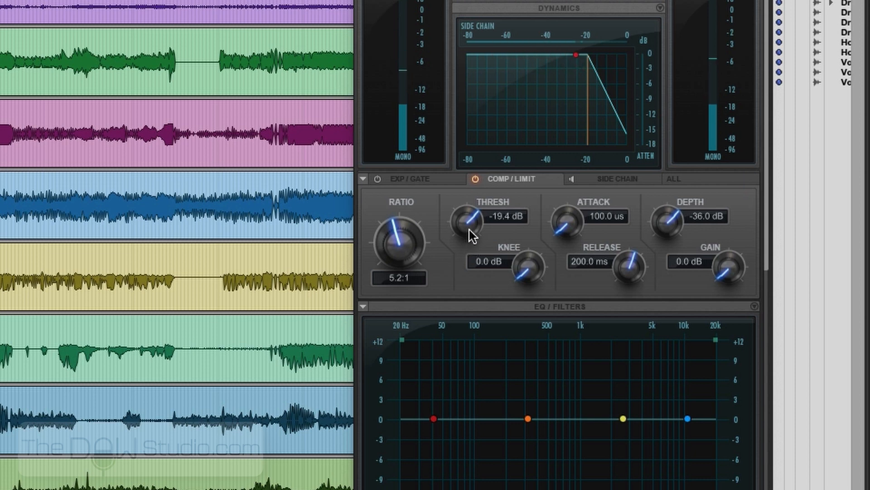
pyautogui.moveTo(469, 230); pyautogui.dragTo(469, 262)
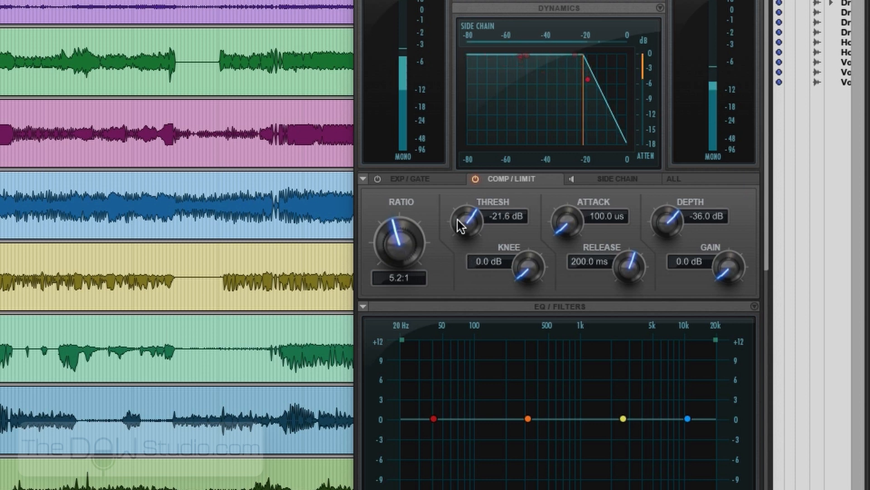
pyautogui.moveTo(477, 215); pyautogui.dragTo(474, 238)
pyautogui.moveTo(573, 225); pyautogui.dragTo(574, 184)
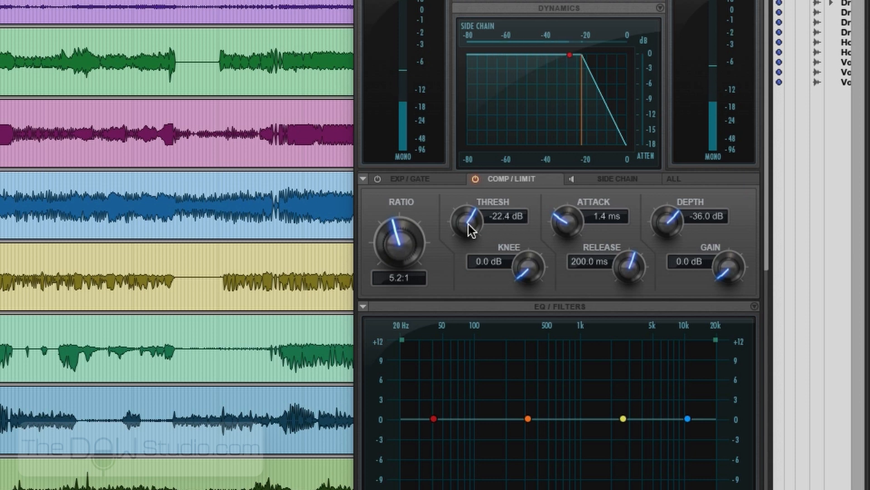
pyautogui.moveTo(469, 224); pyautogui.dragTo(466, 241)
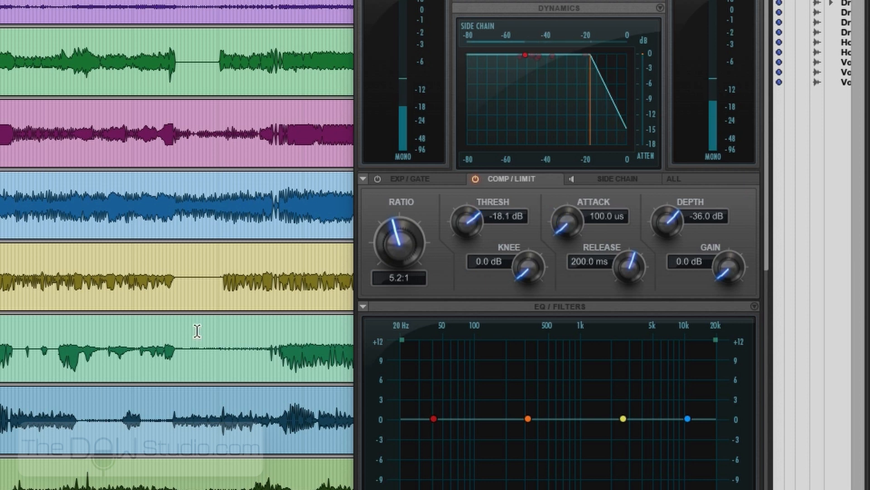
# Set the Vocals-Bass-M80 track's Channel Strip compressor to -22.4 dB threshold and 537.0 µs attack during playback.
pyautogui.moveTo(475, 221); pyautogui.dragTo(475, 251)
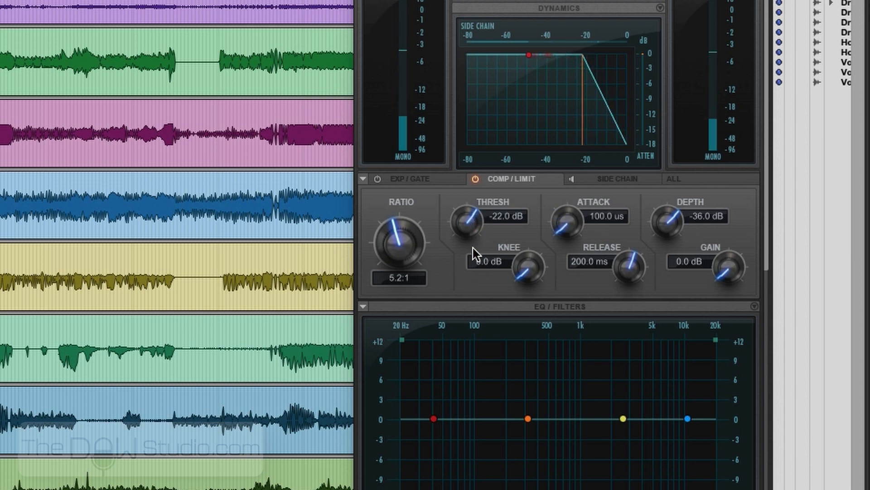
pyautogui.moveTo(570, 229); pyautogui.dragTo(577, 212)
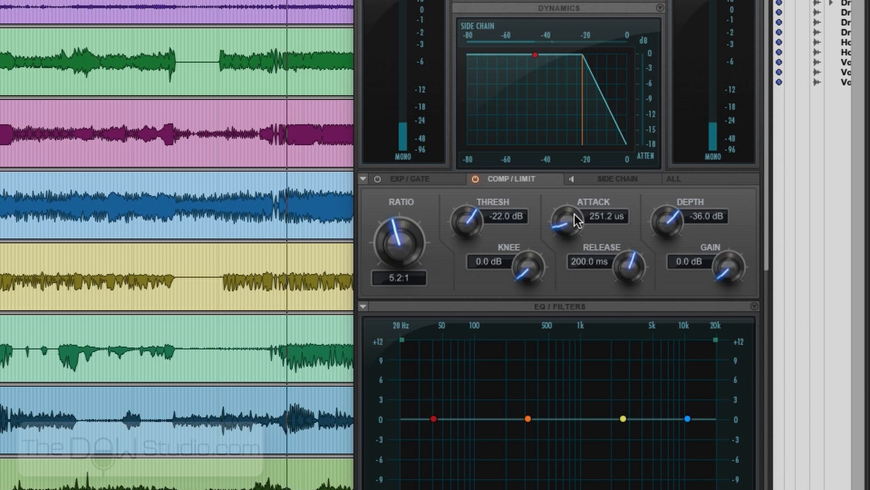
pyautogui.moveTo(480, 225); pyautogui.dragTo(469, 230)
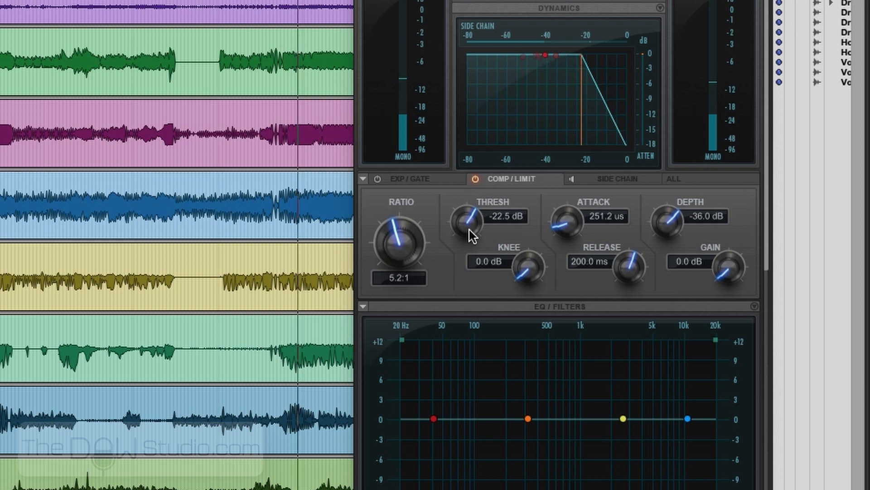
pyautogui.moveTo(564, 228); pyautogui.dragTo(566, 214)
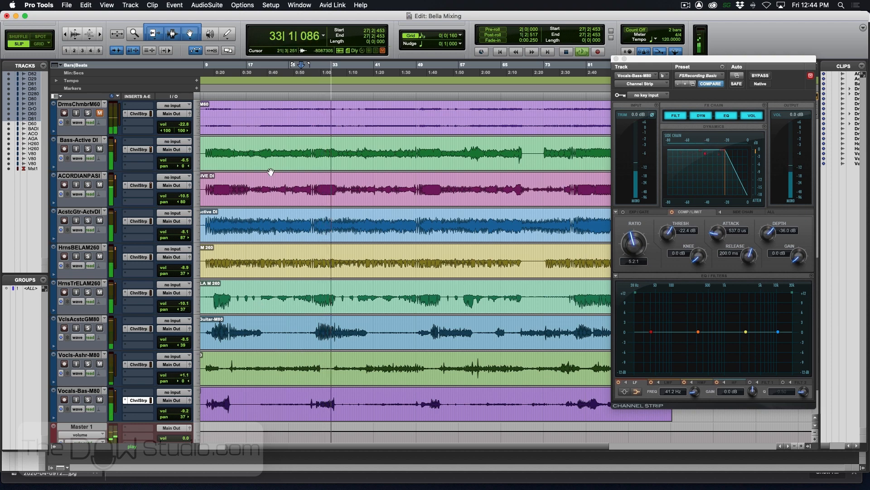
# Return to the Mix window, bypass the Channel Strip on all tracks to compare the mix, and re-enable them.
pyautogui.press('super+equal')
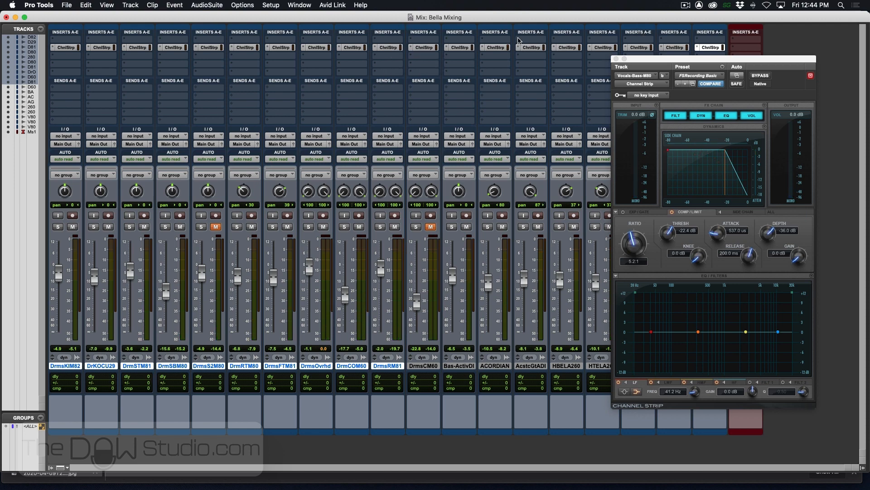
pyautogui.keyDown('alt'); pyautogui.keyDown('super'); pyautogui.click(387, 48); pyautogui.keyUp('super'); pyautogui.keyUp('alt')
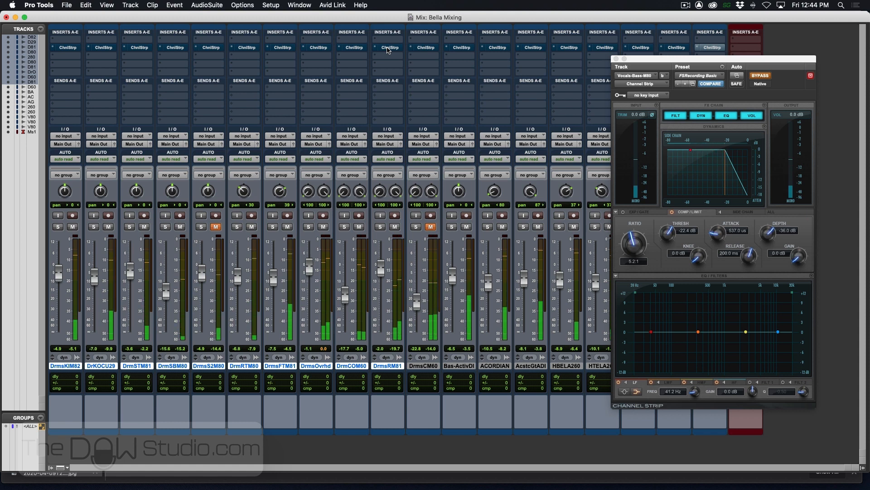
pyautogui.keyDown('alt'); pyautogui.keyDown('super'); pyautogui.click(388, 49); pyautogui.keyUp('super'); pyautogui.keyUp('alt')
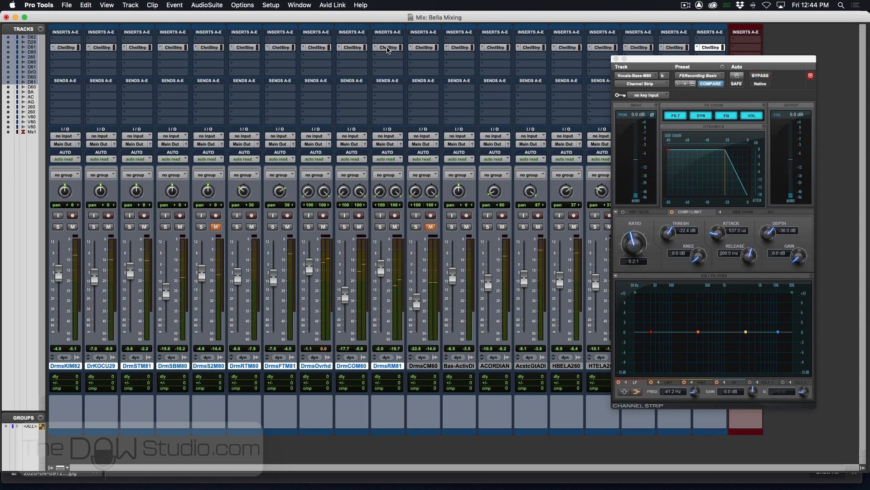